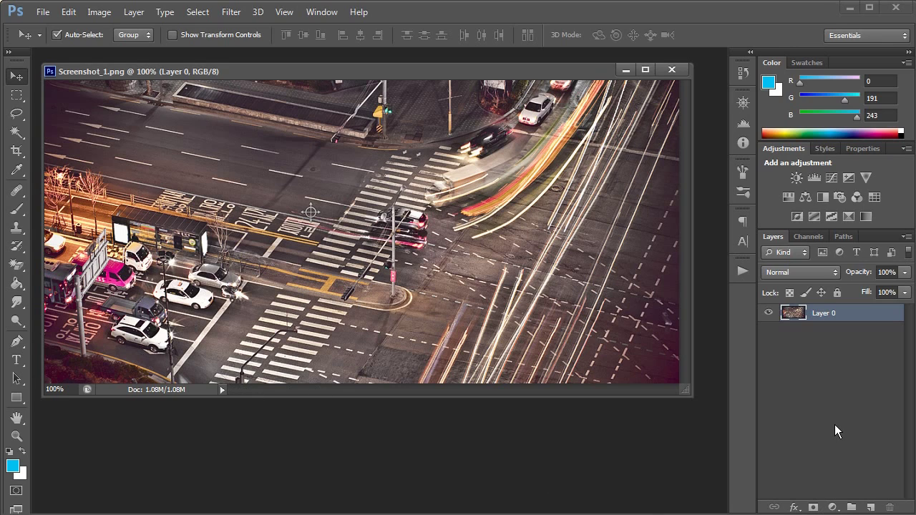
Add seven new empty layers above the photo layer
drag(687, 391, 707, 468)
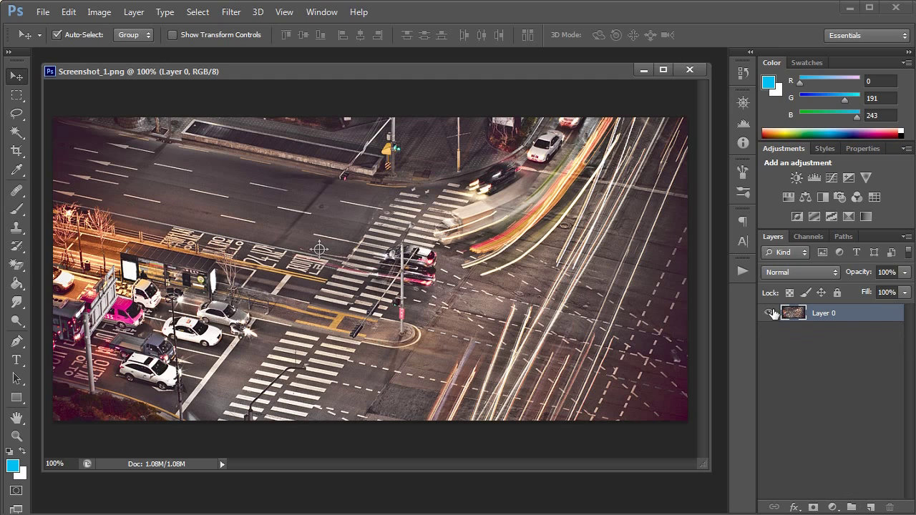
click(869, 507)
click(869, 508)
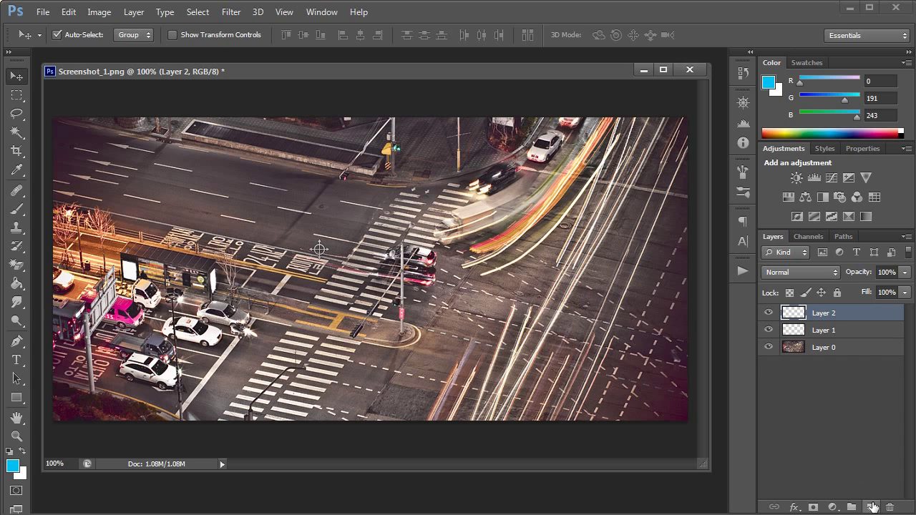
click(871, 507)
click(871, 508)
click(872, 508)
click(871, 508)
click(871, 507)
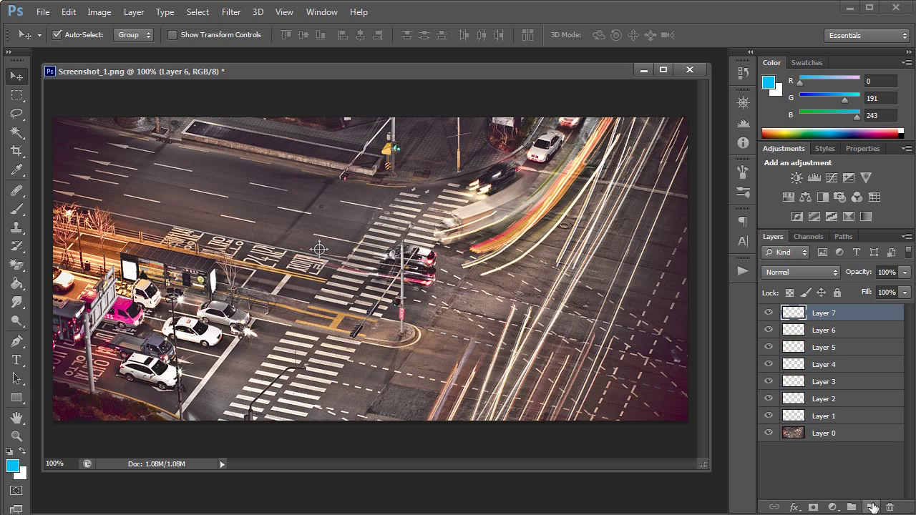
Revert the document to its original Screenshot_1.png state using the history, discarding all added layers
click(741, 72)
click(687, 82)
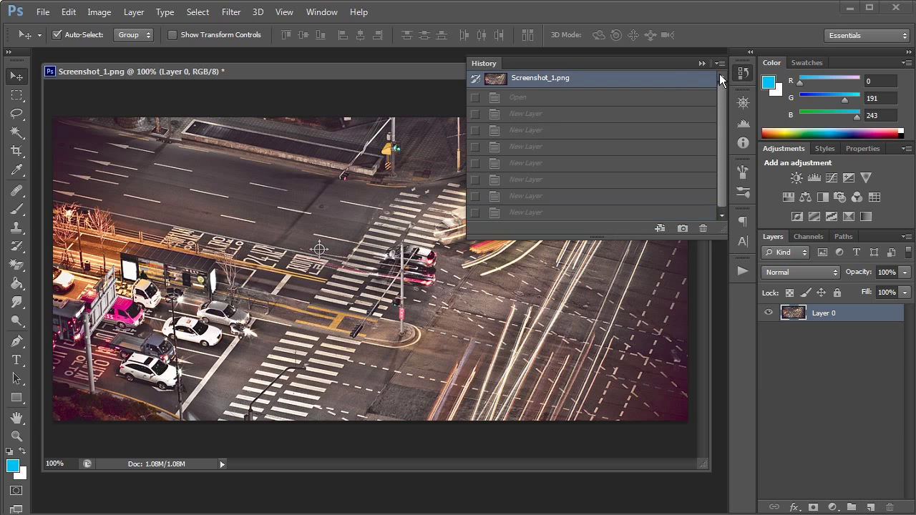
click(744, 75)
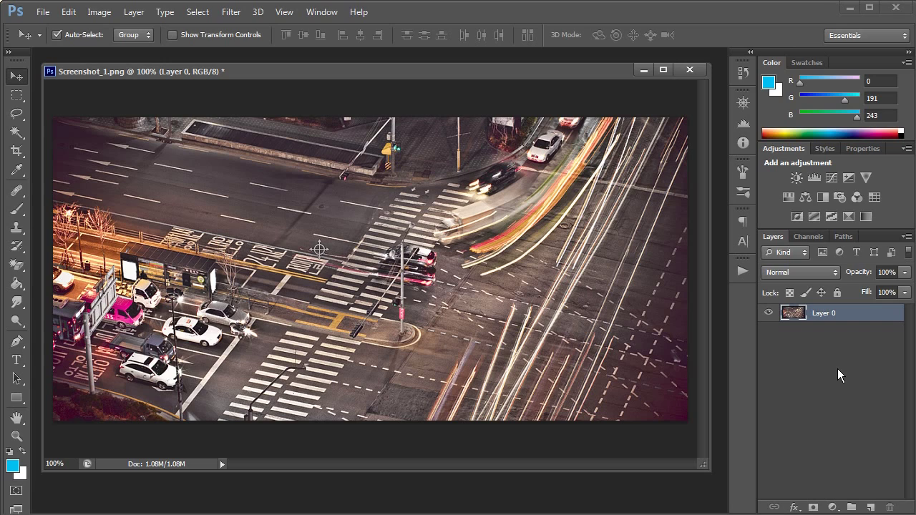
Scribble blue brush strokes over the photo on a new layer, toggling its visibility, and delete that layer
click(868, 507)
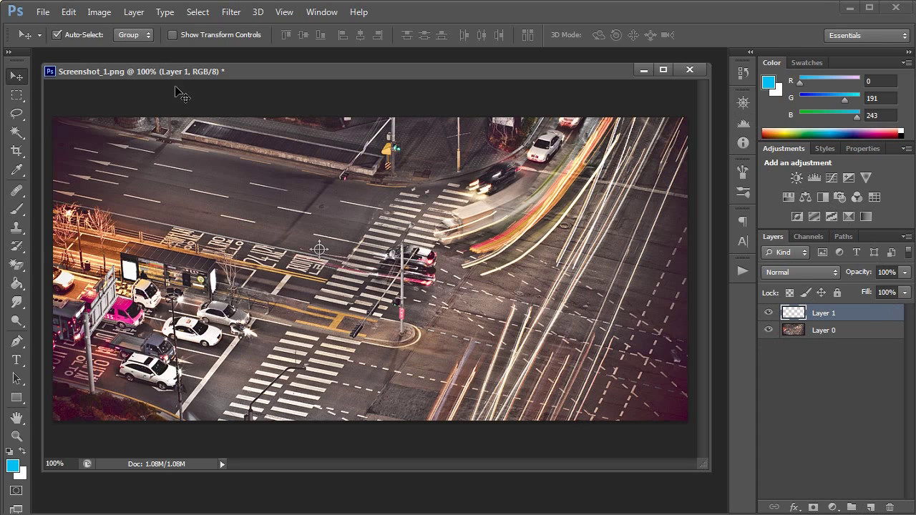
click(16, 209)
mouse_move(451, 150)
mouse_down()
mouse_move(391, 213)
mouse_move(458, 298)
mouse_move(437, 354)
mouse_move(609, 366)
mouse_up()
click(768, 313)
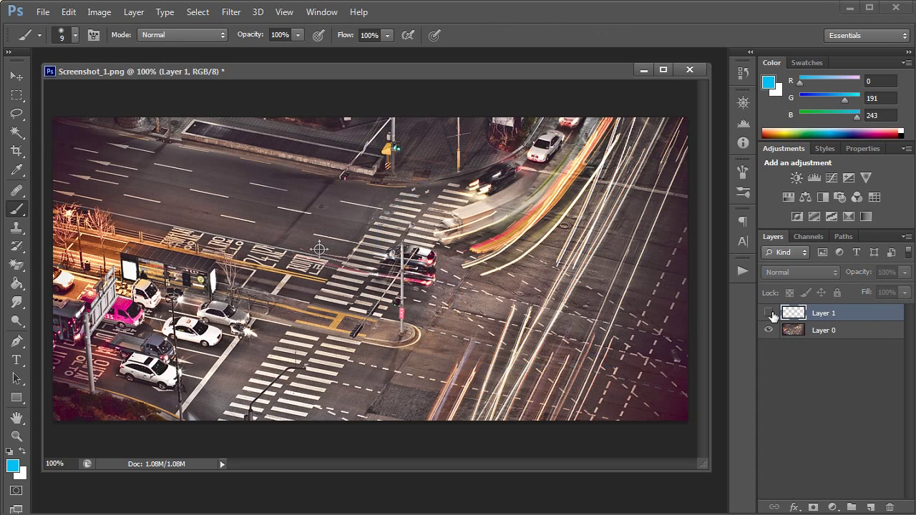
click(769, 313)
mouse_move(451, 299)
mouse_down()
mouse_move(246, 172)
mouse_move(594, 184)
mouse_move(322, 351)
mouse_move(283, 392)
mouse_up()
mouse_move(382, 398)
mouse_down()
mouse_move(635, 229)
mouse_move(194, 185)
mouse_move(82, 158)
mouse_move(514, 330)
mouse_move(312, 161)
mouse_move(128, 265)
mouse_move(665, 349)
mouse_move(570, 408)
mouse_move(619, 351)
mouse_move(581, 376)
mouse_move(544, 383)
mouse_up()
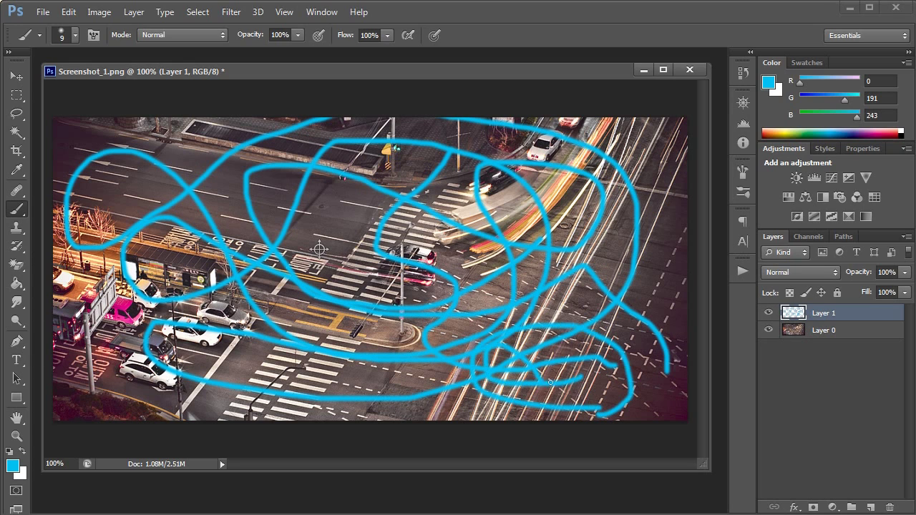
click(892, 507)
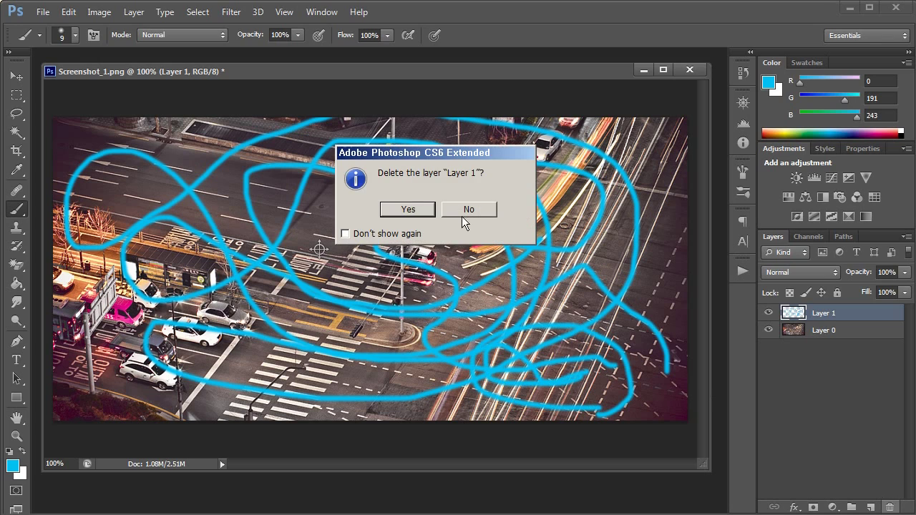
click(409, 213)
Add a new empty layer above the photo and hide the photo layer, Layer 0
click(869, 506)
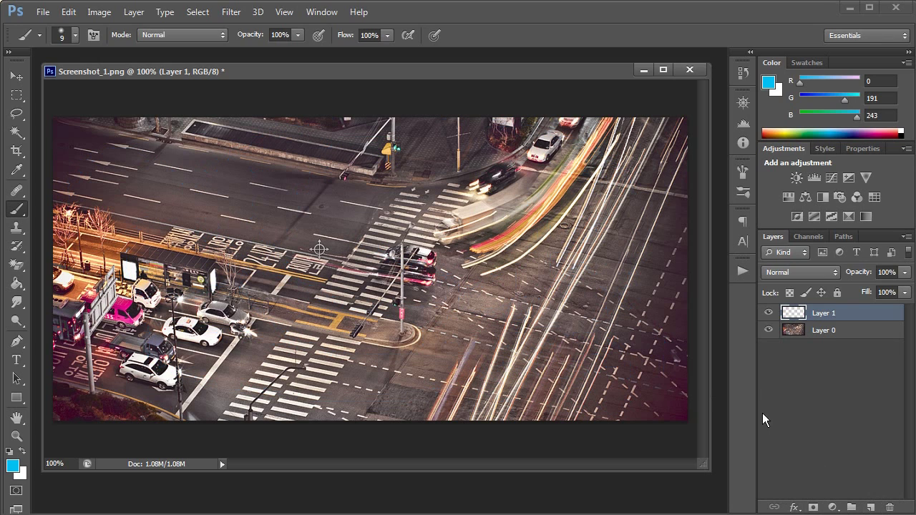
click(769, 330)
click(768, 331)
click(769, 332)
click(769, 331)
click(768, 332)
click(768, 331)
click(768, 332)
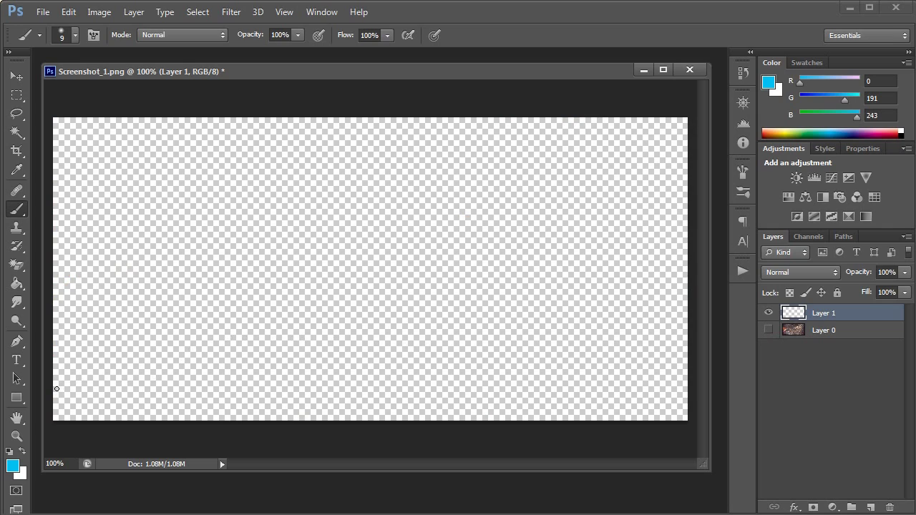
Paint two wavy blue lines across the full width of the lower canvas on Layer 1
mouse_move(51, 387)
mouse_down()
mouse_move(271, 371)
mouse_move(418, 380)
mouse_move(716, 373)
mouse_up()
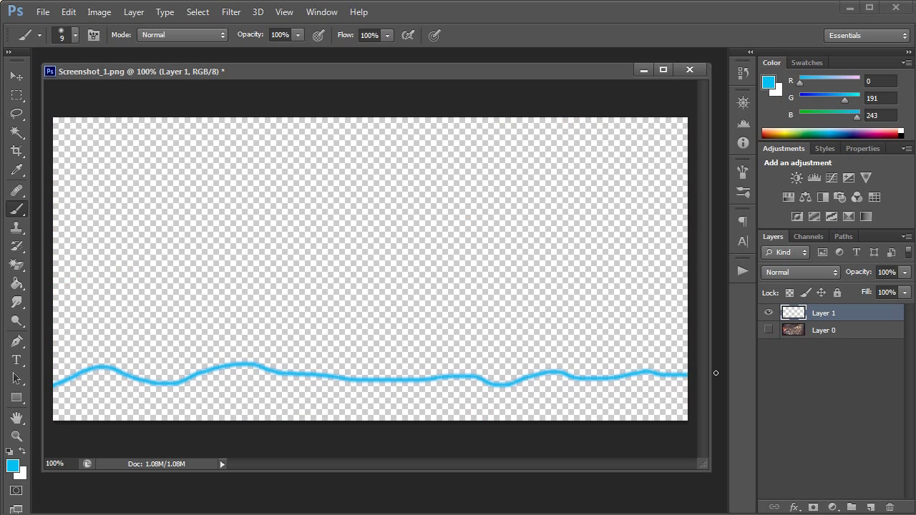
mouse_move(54, 352)
mouse_down()
mouse_move(130, 332)
mouse_move(259, 354)
mouse_move(511, 353)
mouse_move(706, 335)
mouse_up()
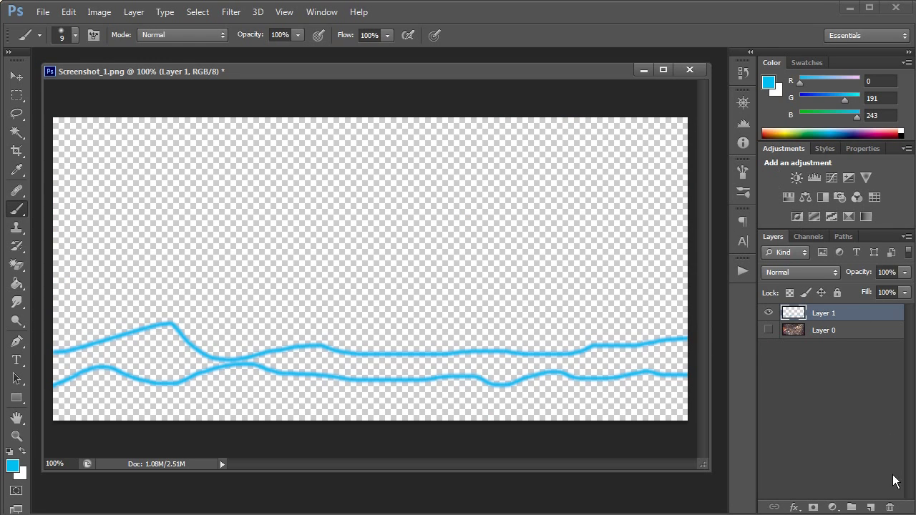
Add a new layer and sketch an orange spiral sun with rays in the canvas's upper-left corner, using RGB 241, 88, 34
click(870, 508)
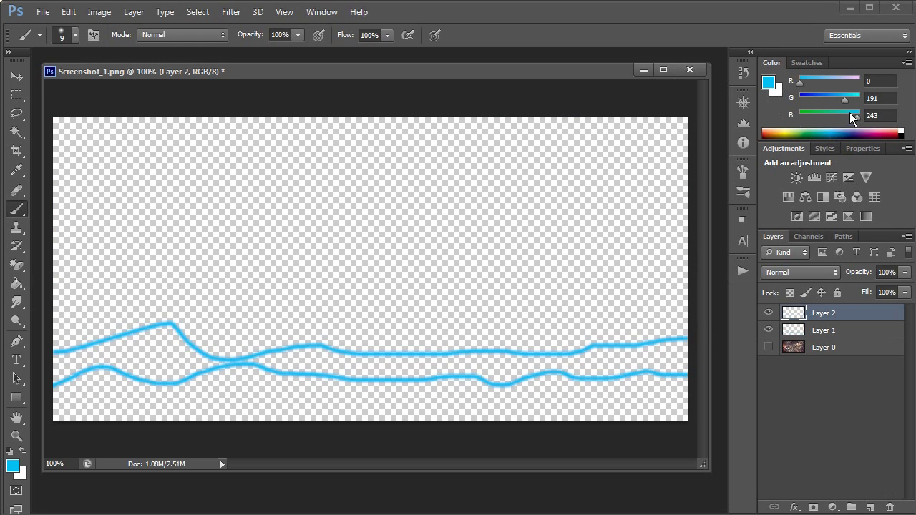
click(767, 133)
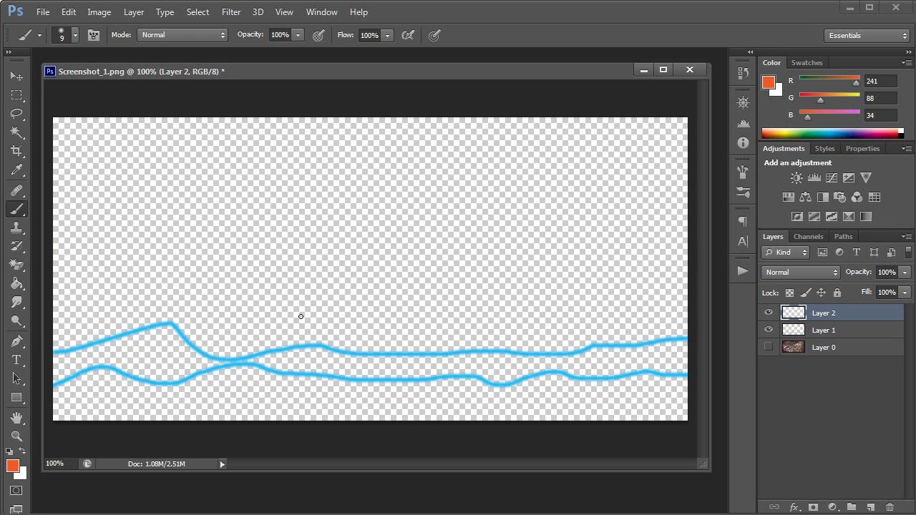
mouse_move(99, 188)
mouse_down()
mouse_move(121, 126)
mouse_move(137, 156)
mouse_move(120, 148)
mouse_move(194, 183)
mouse_up()
drag(113, 239, 98, 251)
drag(77, 204, 62, 174)
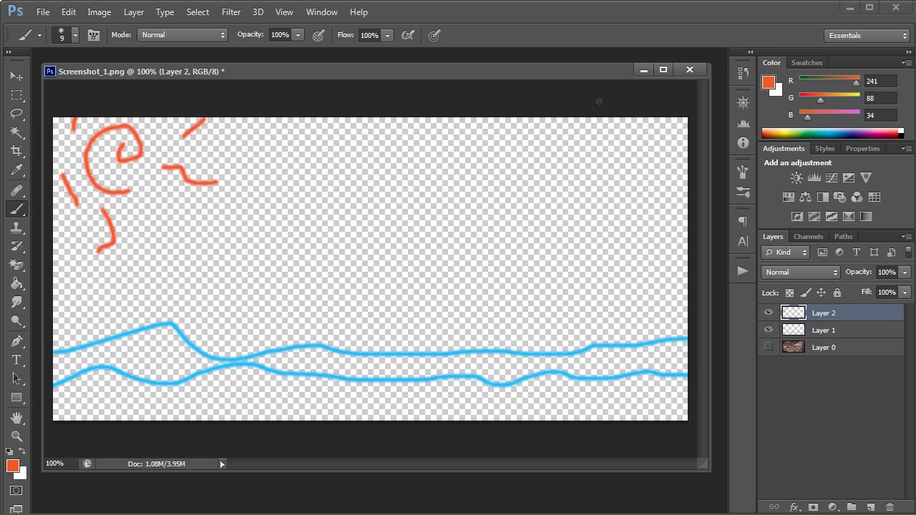
Add Layer 3 and paint a dark brown mountain silhouette rising toward the canvas's right side with an 80 px soft brush
click(808, 63)
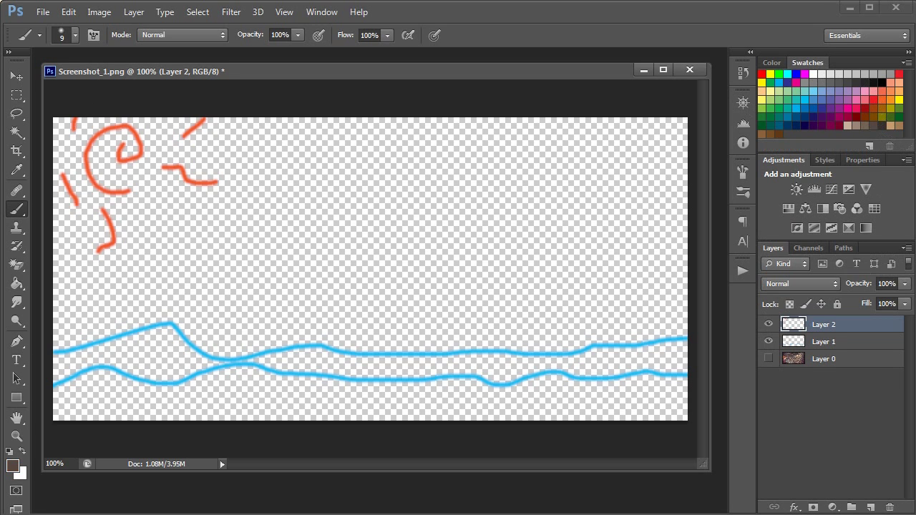
click(886, 507)
mouse_move(837, 326)
mouse_down()
mouse_move(841, 347)
mouse_move(842, 324)
mouse_up()
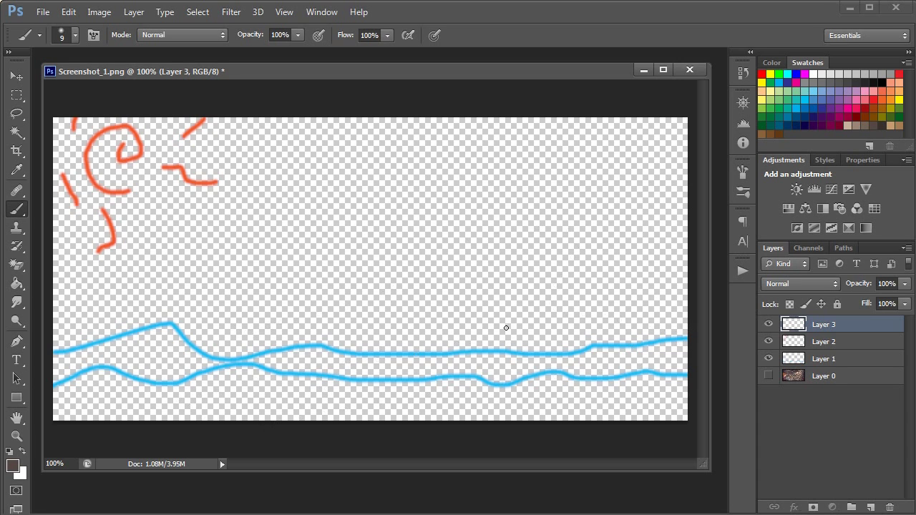
click(879, 126)
key(bracketright)
key(bracketright)
key(bracketright)
key(bracketright)
mouse_move(232, 405)
mouse_down()
mouse_move(317, 334)
mouse_move(485, 279)
mouse_move(643, 190)
mouse_move(627, 258)
mouse_move(660, 322)
mouse_move(668, 422)
mouse_move(674, 382)
mouse_move(613, 364)
mouse_move(552, 419)
mouse_move(610, 261)
mouse_move(578, 258)
mouse_move(525, 382)
mouse_move(579, 313)
mouse_move(505, 303)
mouse_move(475, 423)
mouse_move(444, 374)
mouse_move(358, 372)
mouse_move(385, 334)
mouse_move(368, 302)
mouse_move(231, 429)
mouse_move(255, 409)
mouse_move(327, 425)
mouse_move(276, 405)
mouse_move(239, 436)
mouse_move(367, 384)
mouse_move(401, 350)
mouse_up()
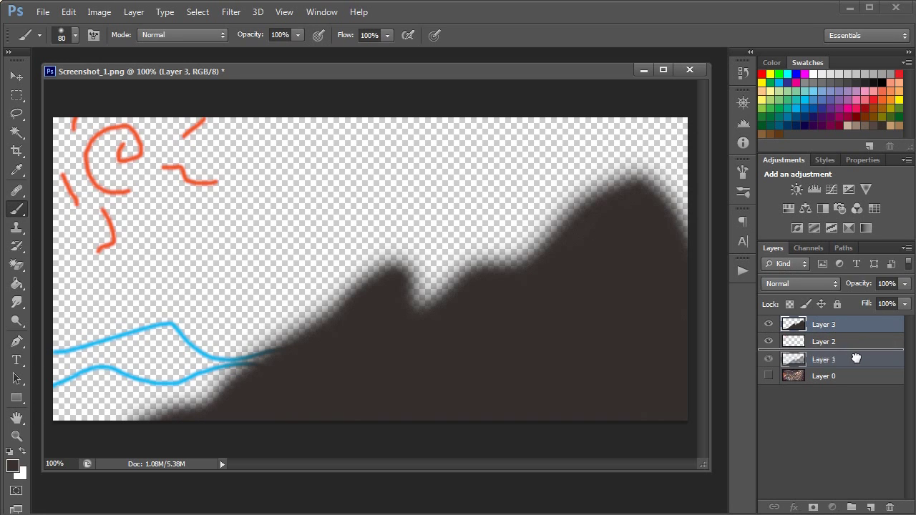
Move Layer 1 to the top of the stack and paint its wave area solid blue with a 90 px brush
drag(843, 360, 850, 320)
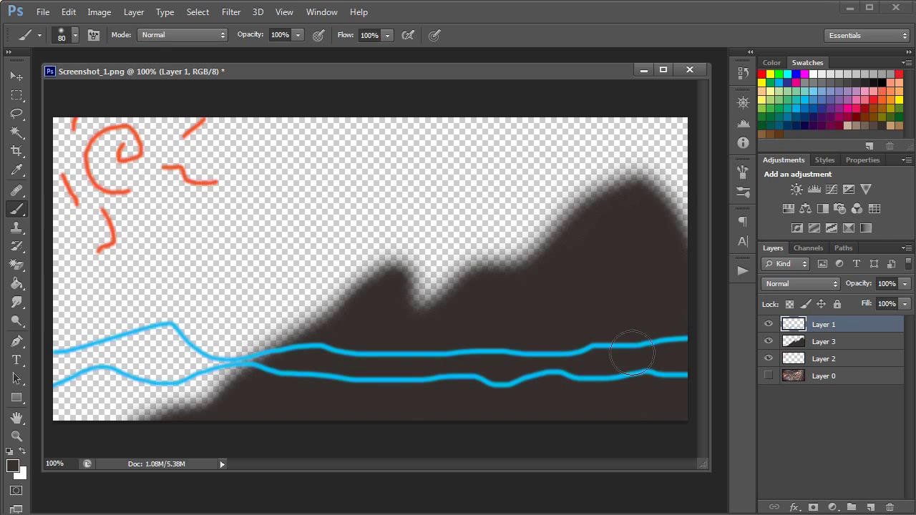
click(802, 102)
key(])
mouse_move(665, 393)
mouse_down()
mouse_move(673, 413)
mouse_move(672, 361)
mouse_move(628, 381)
mouse_move(536, 392)
mouse_move(579, 380)
mouse_move(671, 397)
mouse_move(634, 404)
mouse_move(636, 395)
mouse_move(597, 389)
mouse_move(421, 383)
mouse_move(298, 401)
mouse_move(485, 394)
mouse_move(311, 392)
mouse_move(437, 376)
mouse_move(308, 370)
mouse_move(191, 418)
mouse_move(303, 391)
mouse_move(342, 405)
mouse_move(299, 374)
mouse_move(236, 386)
mouse_move(164, 382)
mouse_move(204, 370)
mouse_move(160, 348)
mouse_move(112, 374)
mouse_move(73, 379)
mouse_move(81, 360)
mouse_move(54, 375)
mouse_move(178, 343)
mouse_move(205, 420)
mouse_move(159, 403)
mouse_move(84, 405)
mouse_move(53, 419)
mouse_move(95, 379)
mouse_move(171, 370)
mouse_move(320, 364)
mouse_move(447, 378)
mouse_move(701, 364)
mouse_up()
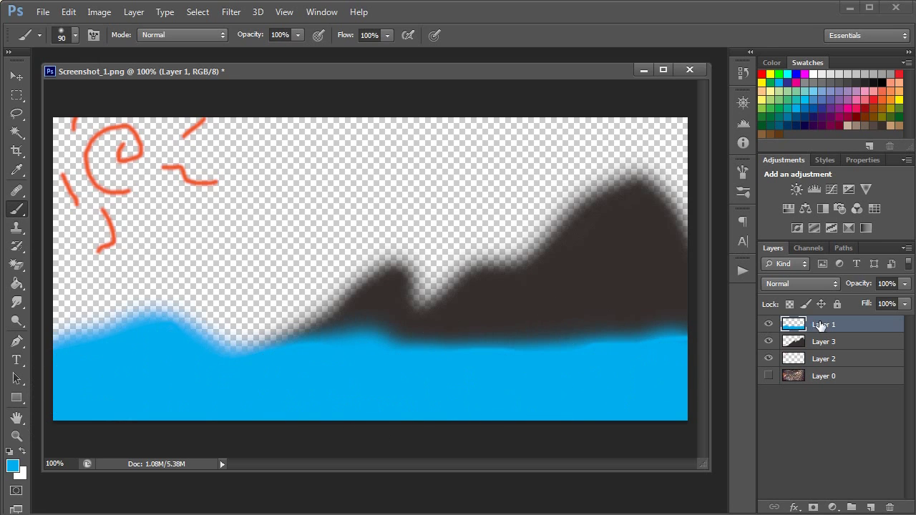
Toggle the visibility of the water layer and the sun layer to check their content, selecting the sun layer
click(768, 325)
click(769, 325)
click(815, 359)
click(769, 359)
click(769, 359)
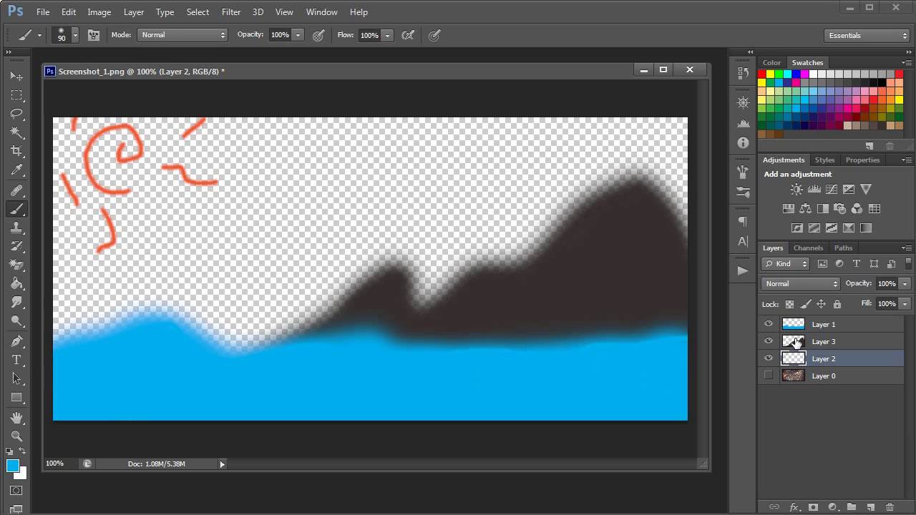
Paint over the sun sketch on Layer 2 in solid orange, thickening the surrounding rays with a 40 px brush
click(878, 97)
mouse_move(121, 193)
mouse_down()
mouse_move(94, 169)
mouse_move(127, 144)
mouse_move(226, 181)
mouse_up()
key(bracketleft)
key(bracketleft)
key(bracketleft)
key(bracketleft)
key(bracketleft)
drag(178, 139, 226, 124)
mouse_move(108, 212)
mouse_down()
mouse_move(116, 239)
mouse_move(107, 259)
mouse_up()
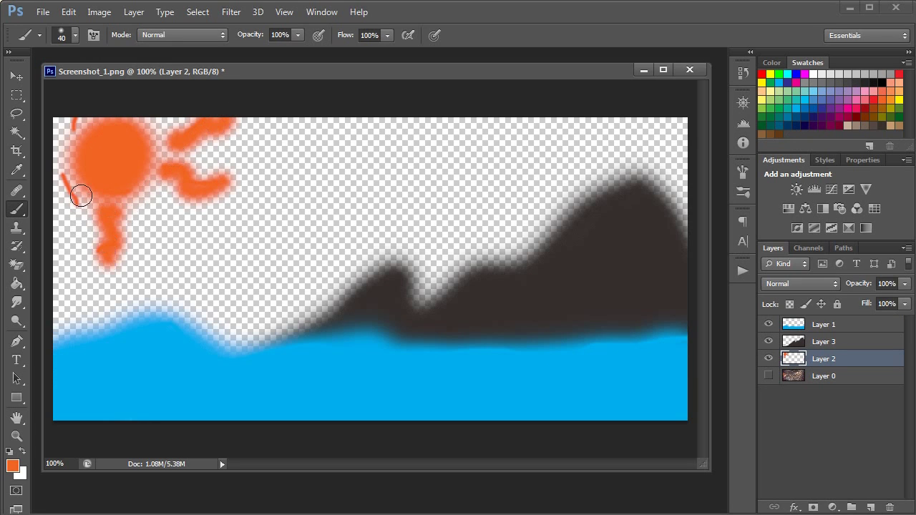
mouse_move(64, 184)
mouse_down()
mouse_move(75, 213)
mouse_move(59, 240)
mouse_up()
drag(77, 142, 63, 122)
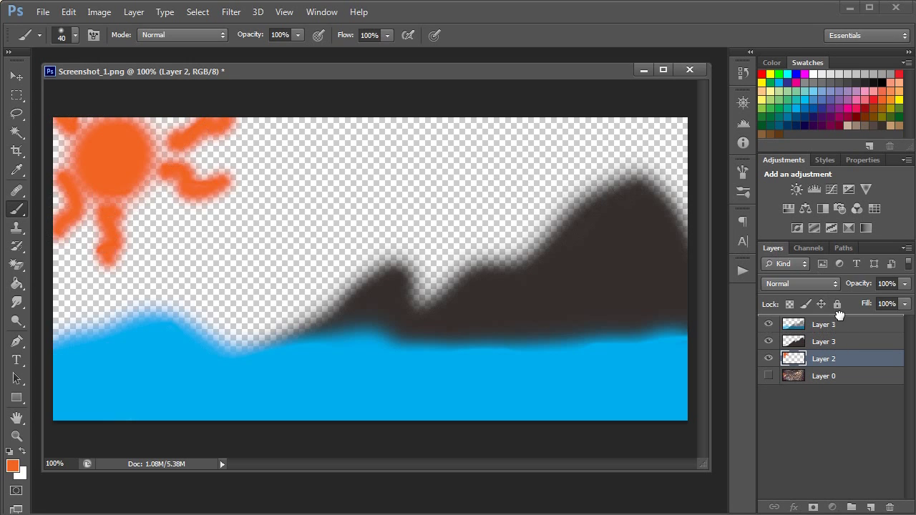
Move the sun layer, Layer 2, to the top of the layer stack
click(845, 340)
drag(848, 356, 852, 324)
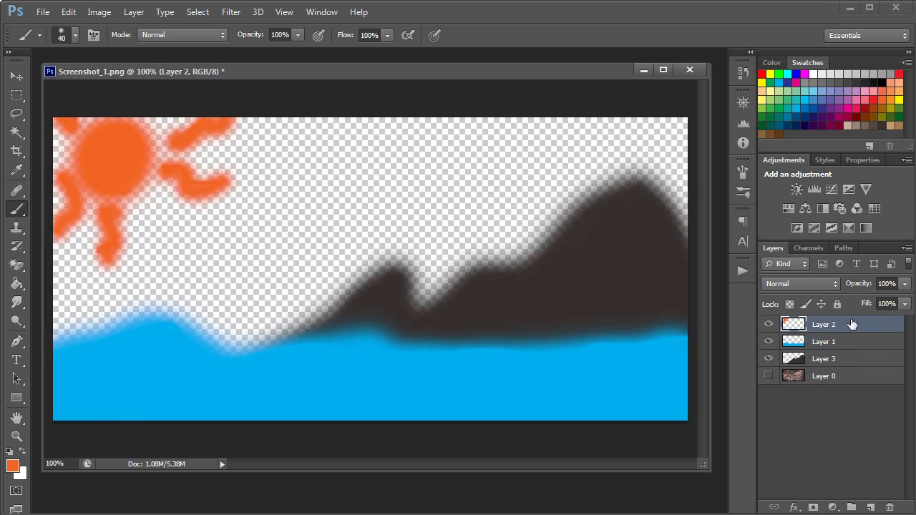
Add a new layer directly above the photo layer and fill it with white
click(870, 507)
drag(820, 330, 820, 381)
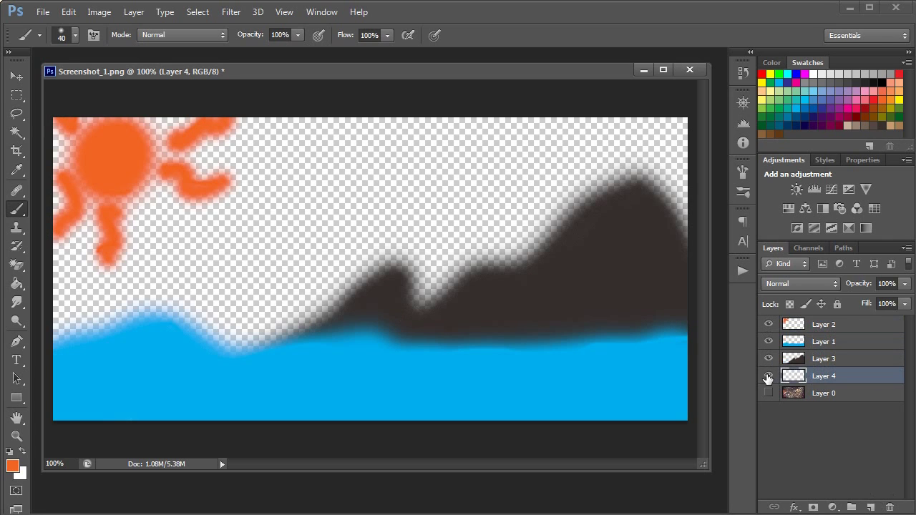
click(814, 73)
key(alt+BackSpace)
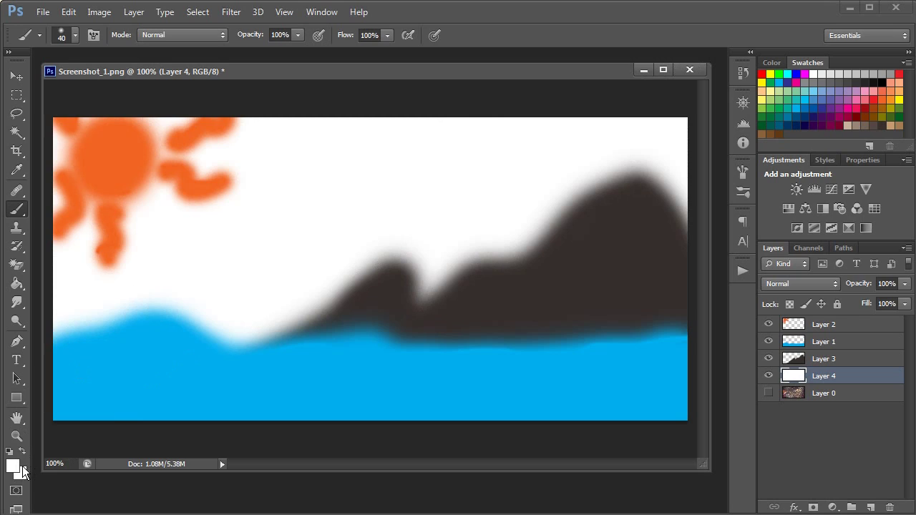
Try a black fill on background Layer 4 and refill it with white, using the default foreground and background colors
key(d)
key(alt+BackSpace)
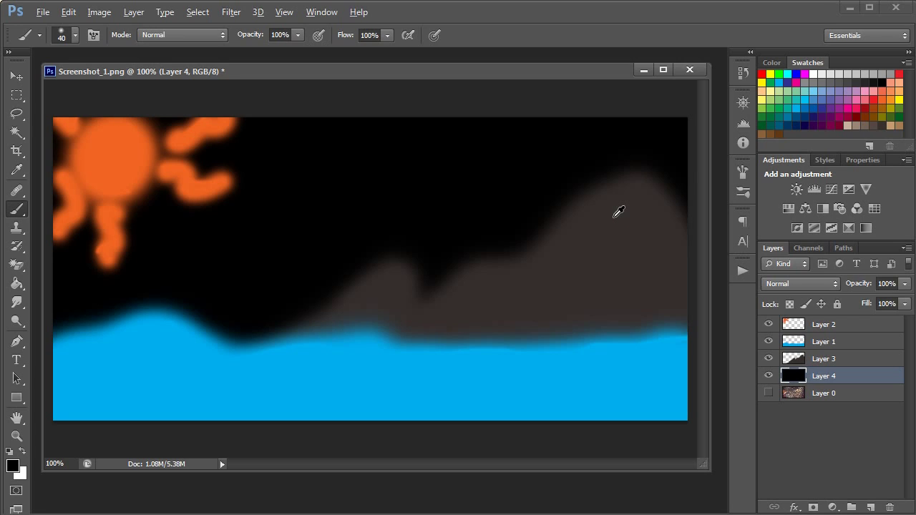
key(alt)
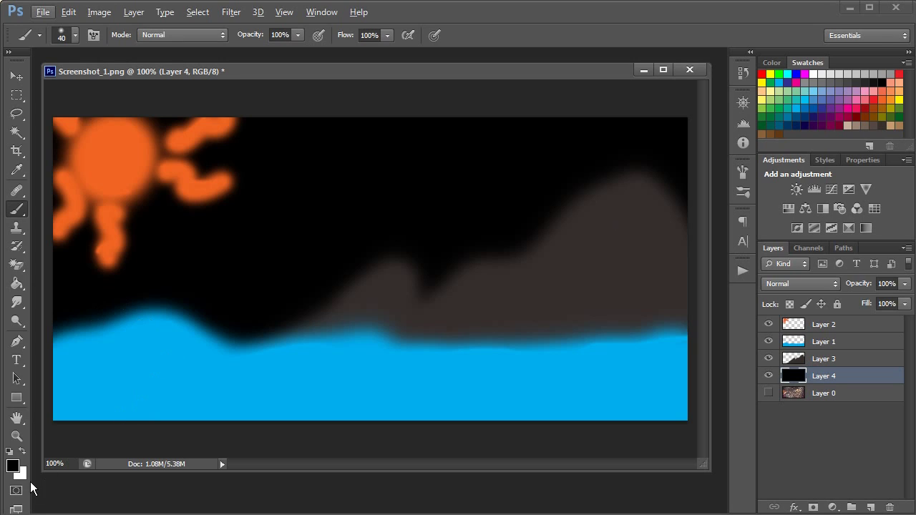
key(ctrl+BackSpace)
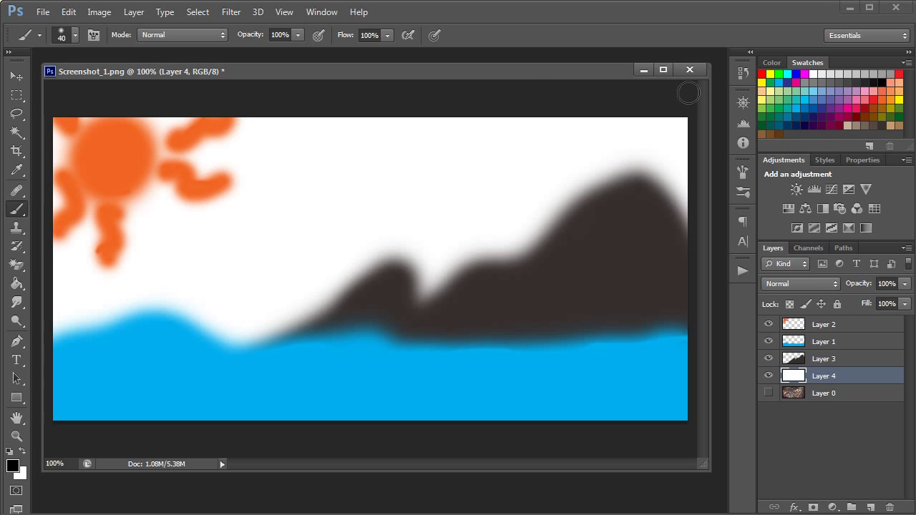
Paint a light blue sky across the upper part of Layer 4 with a 300 px soft brush
click(825, 88)
click(798, 85)
key(bracketright)
key(bracketright)
key(bracketright)
key(bracketright)
key(bracketright)
key(bracketright)
key(bracketright)
key(bracketright)
key(bracketright)
key(bracketright)
key(bracketright)
key(bracketright)
mouse_move(594, 147)
mouse_down()
mouse_move(531, 161)
mouse_move(244, 183)
mouse_move(82, 165)
mouse_move(320, 146)
mouse_move(570, 140)
mouse_move(650, 140)
mouse_move(649, 158)
mouse_move(79, 161)
mouse_up()
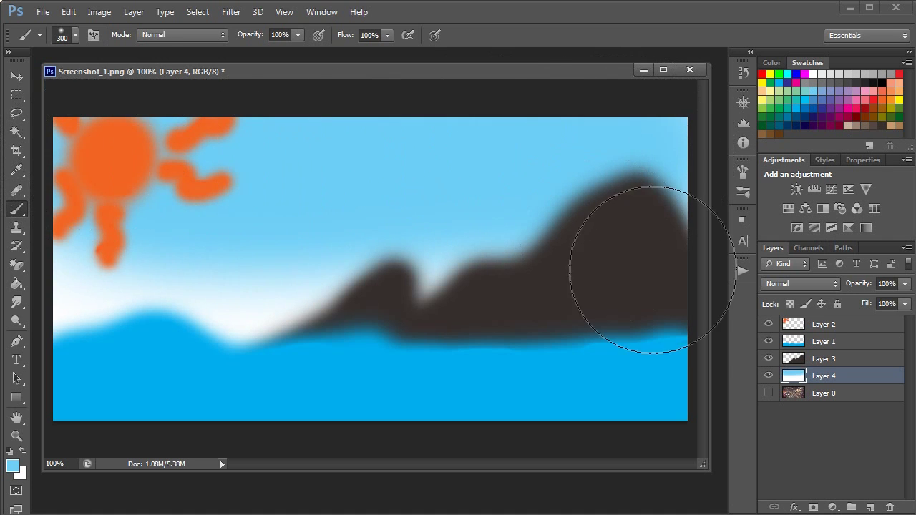
Hide the mountain, water and sun layers one by one and show them again to inspect the stacking
click(768, 359)
click(769, 342)
click(769, 324)
click(768, 324)
click(768, 341)
click(768, 359)
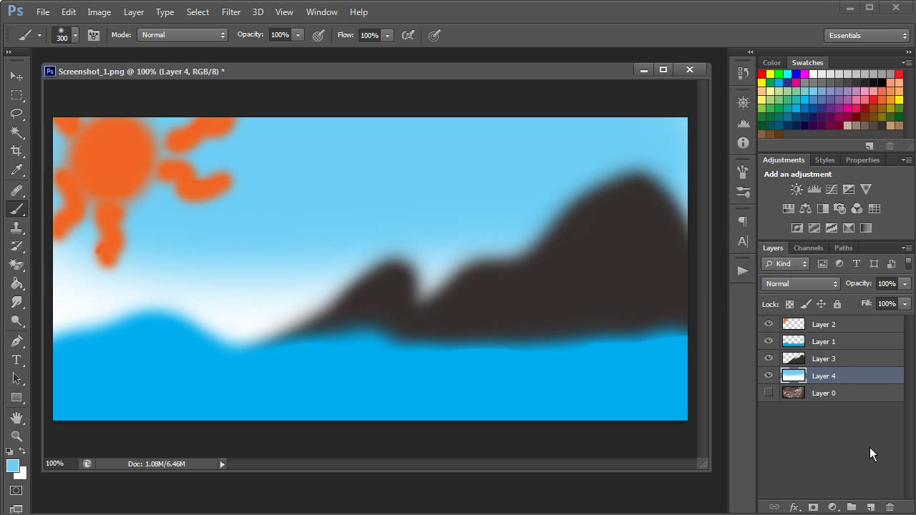
click(833, 507)
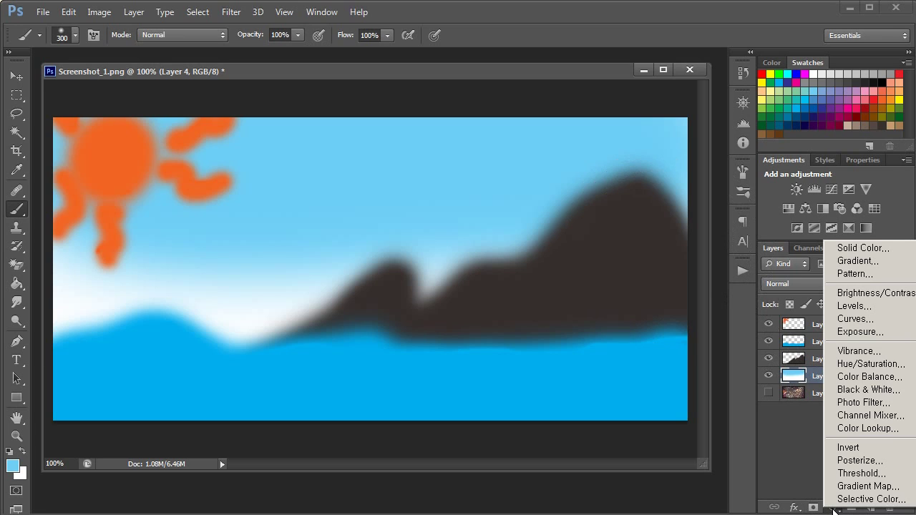
click(833, 508)
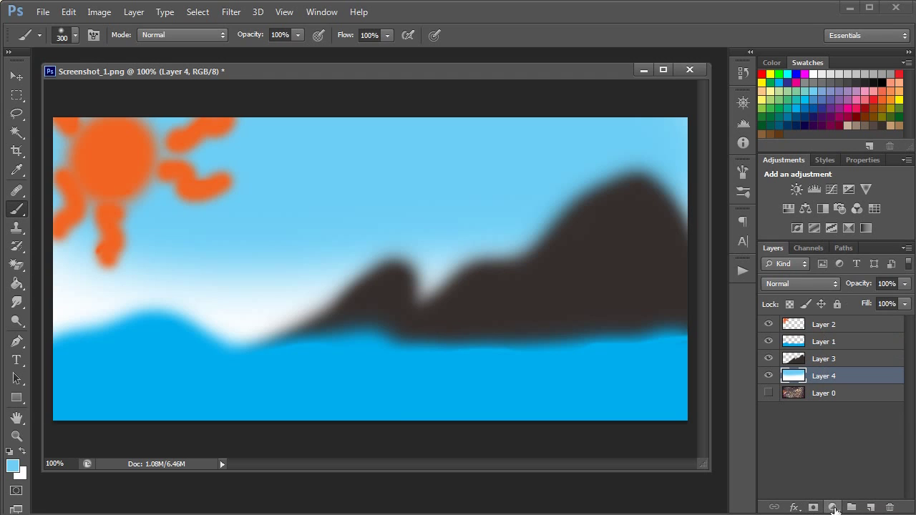
click(833, 507)
click(800, 434)
Move the sun on Layer 2 away from the canvas corner into the open sky at the upper left of the scene
click(812, 325)
key(v)
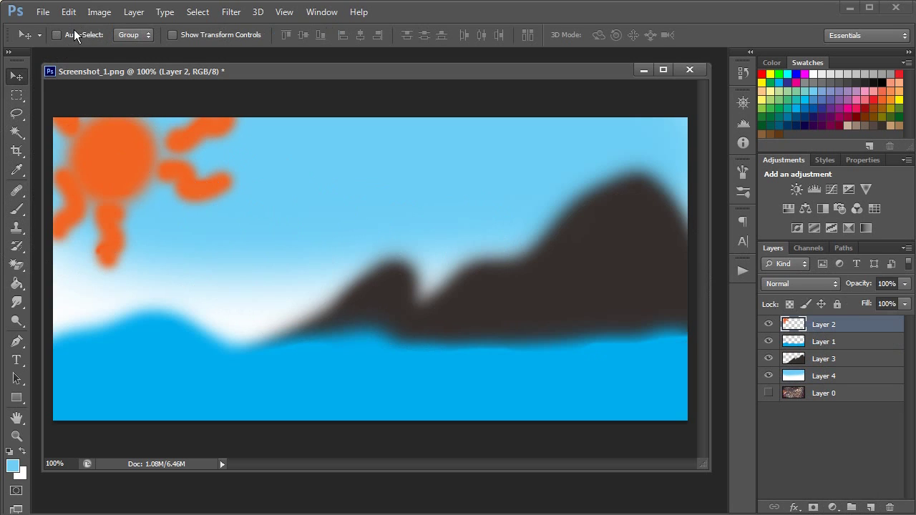
drag(135, 174, 370, 340)
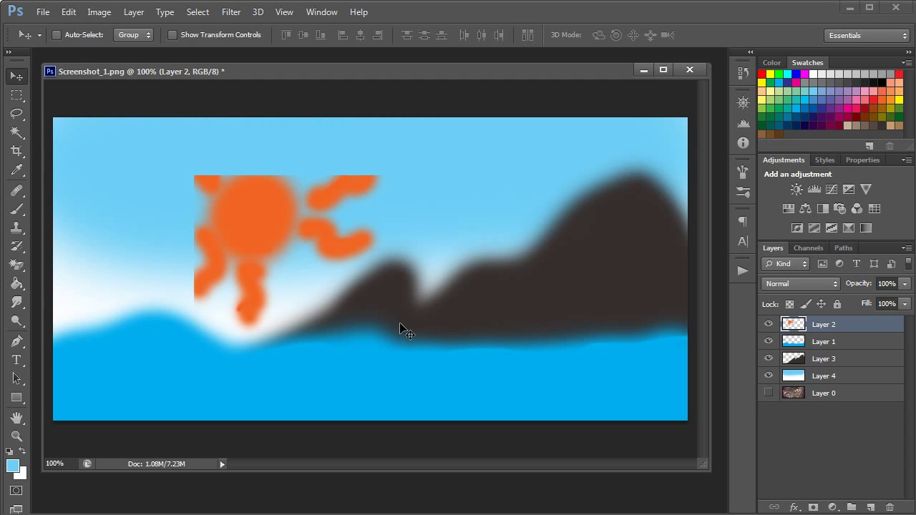
drag(372, 351, 299, 323)
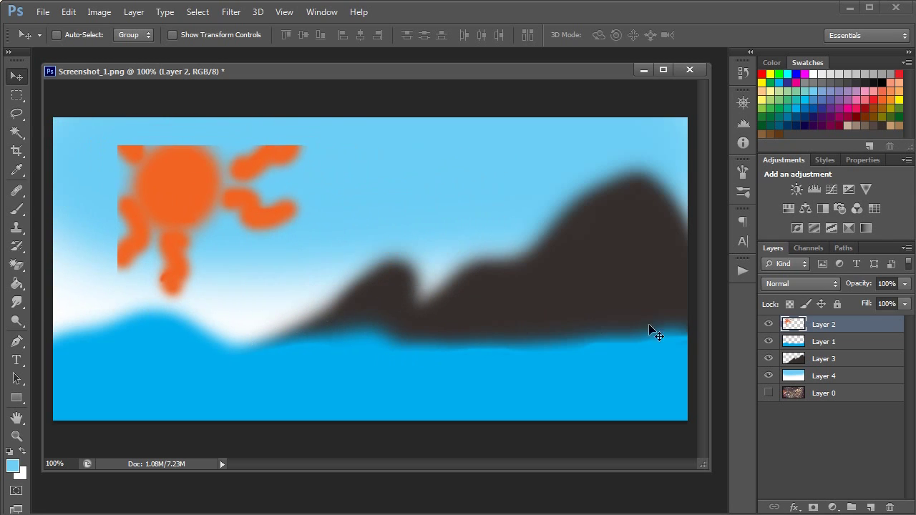
Lower the water on Layer 1 and the mountain on Layer 3, and try shifting the sky on Layer 4
click(796, 349)
drag(566, 389, 578, 429)
click(780, 360)
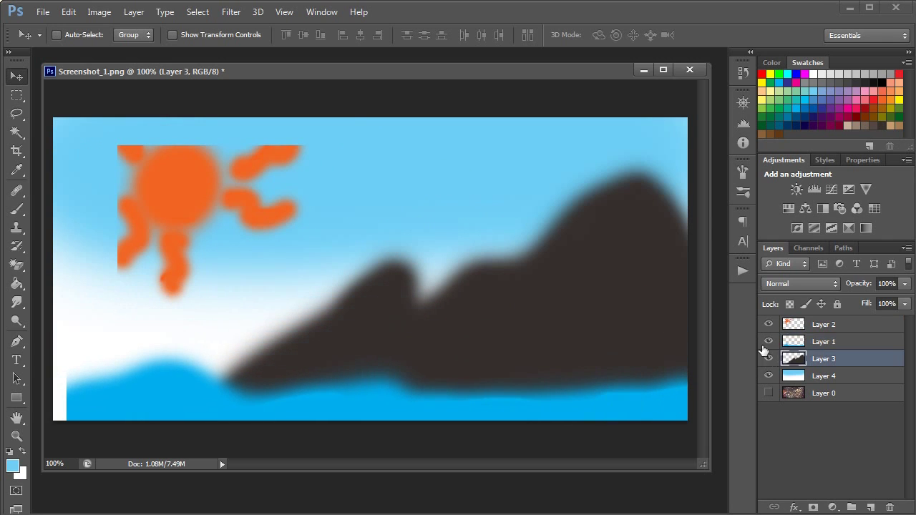
drag(591, 279, 603, 370)
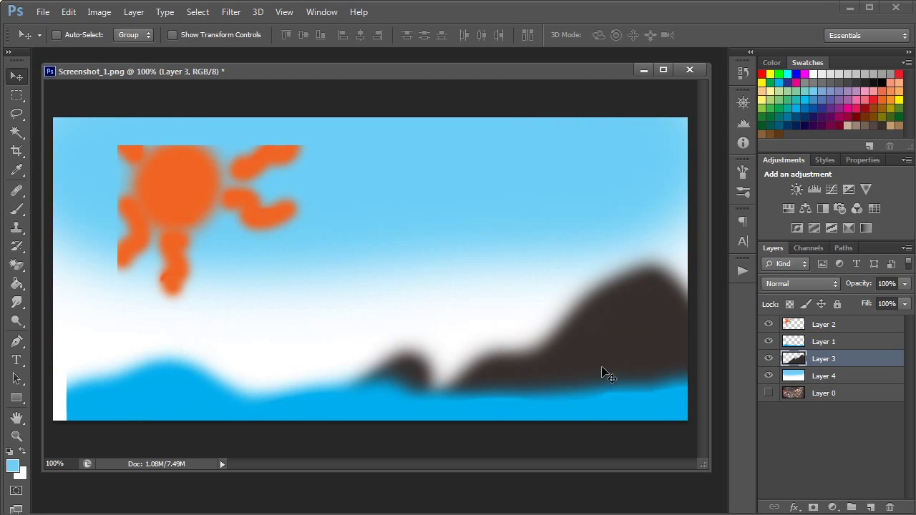
click(782, 374)
drag(509, 295, 453, 291)
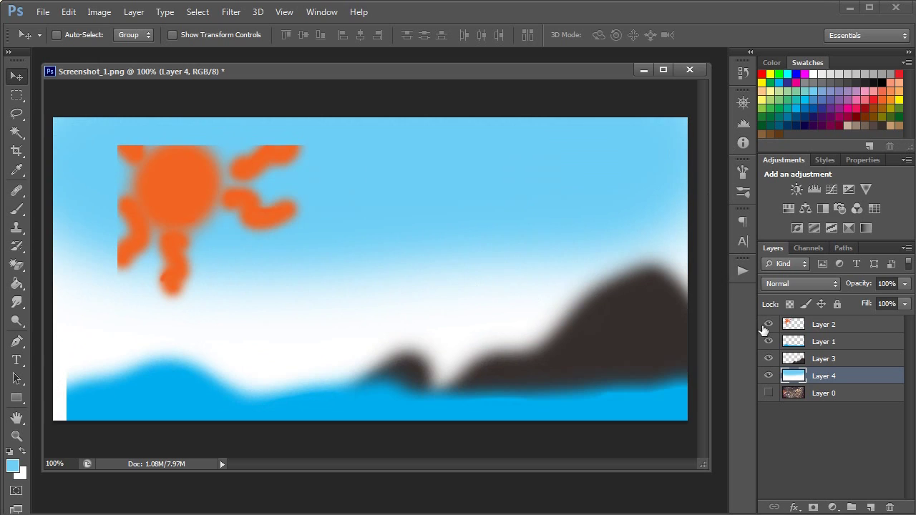
Add a Solid Color fill layer in light blue 6dcff6 above the sun on Layer 2
click(838, 327)
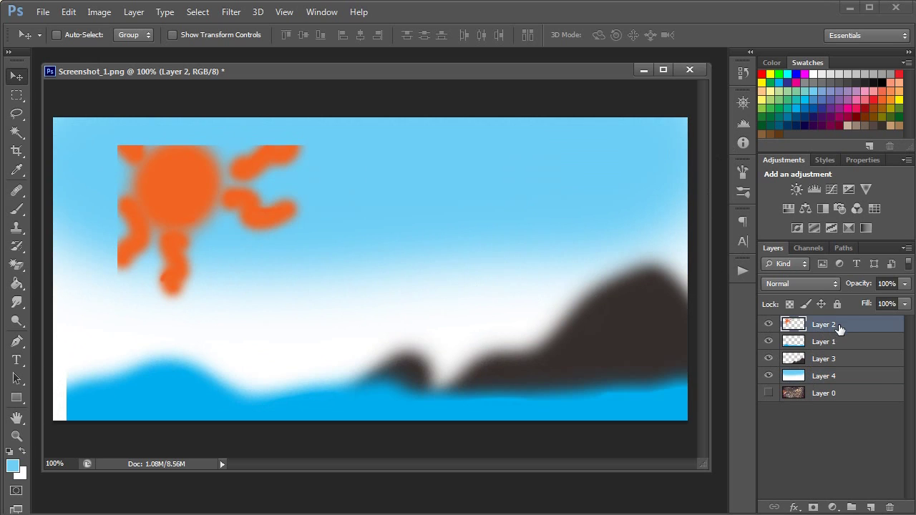
click(833, 506)
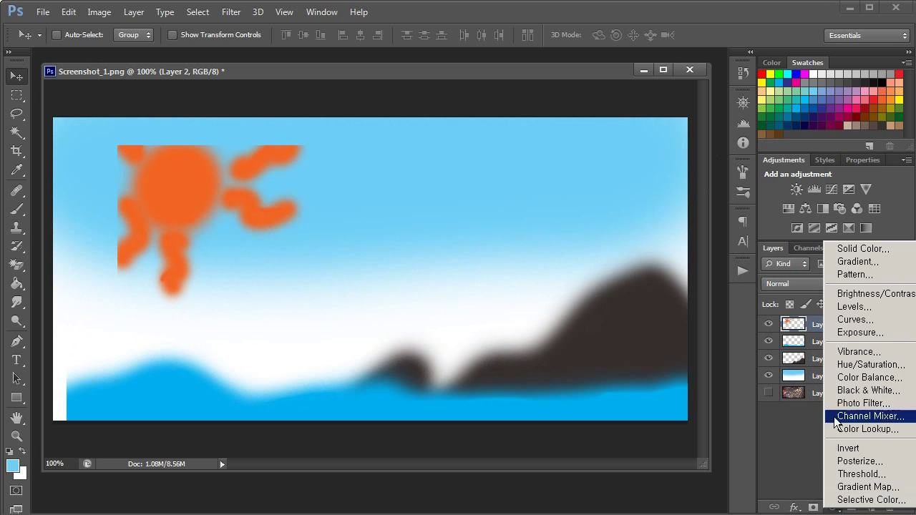
click(852, 252)
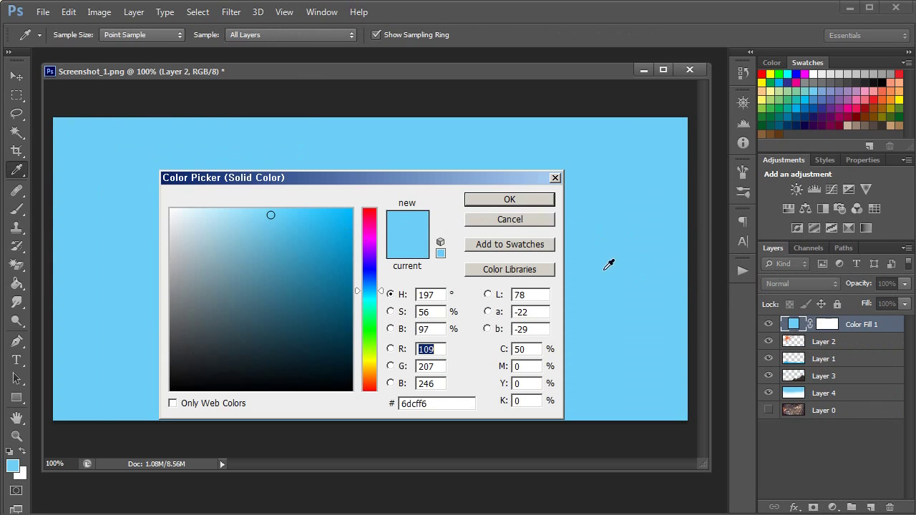
click(511, 204)
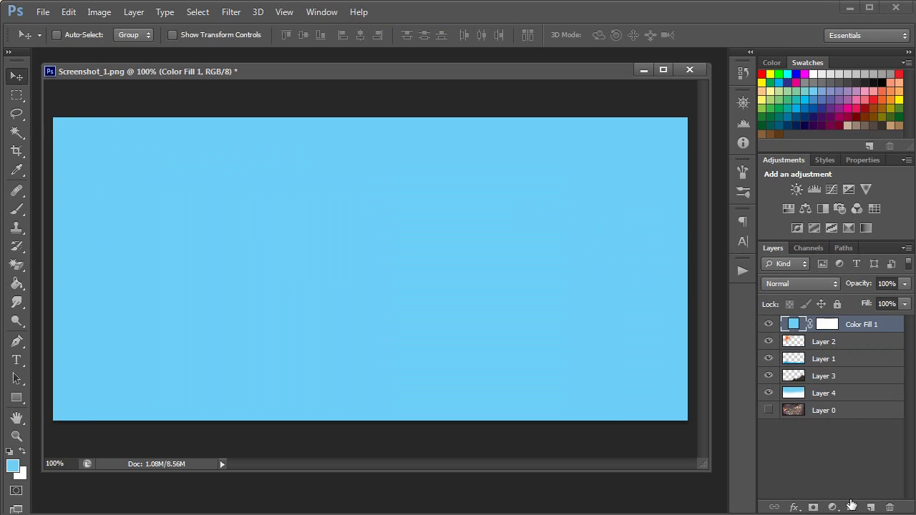
Paint black on the Color Fill 1 mask with a 90 px soft brush to reveal part of the mountain and water
click(824, 328)
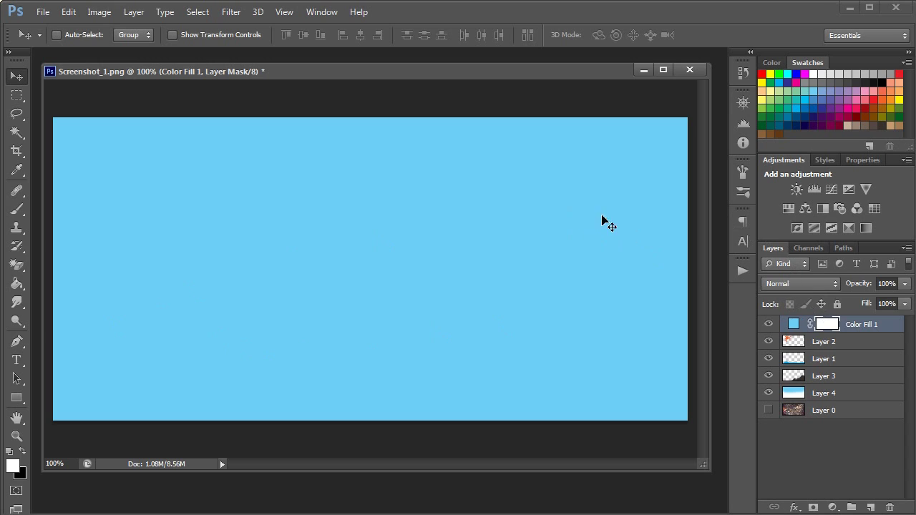
click(21, 205)
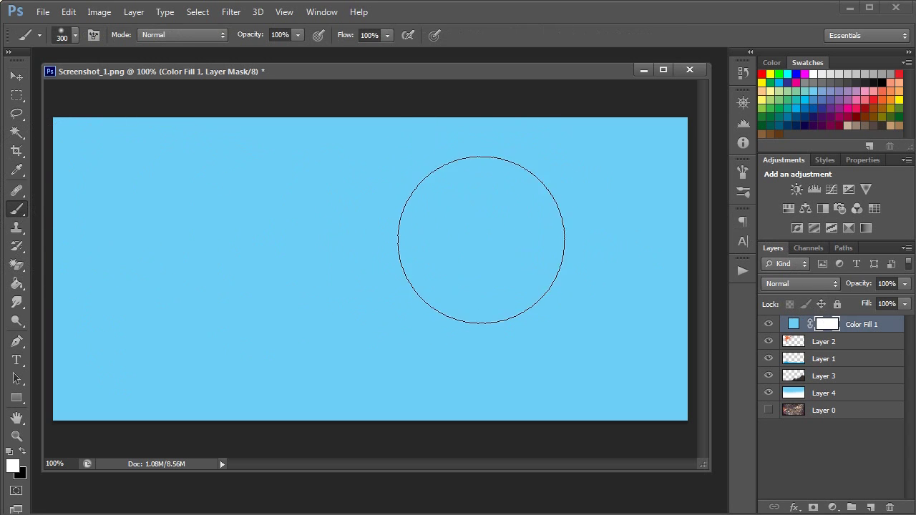
key(bracketleft)
key(bracketleft)
key(bracketleft)
key(bracketleft)
key(bracketleft)
key(bracketleft)
key(bracketleft)
key(x)
mouse_move(550, 223)
mouse_down()
mouse_move(507, 241)
mouse_move(525, 231)
mouse_move(570, 276)
mouse_move(575, 331)
mouse_move(623, 337)
mouse_move(526, 368)
mouse_move(370, 393)
mouse_move(671, 311)
mouse_up()
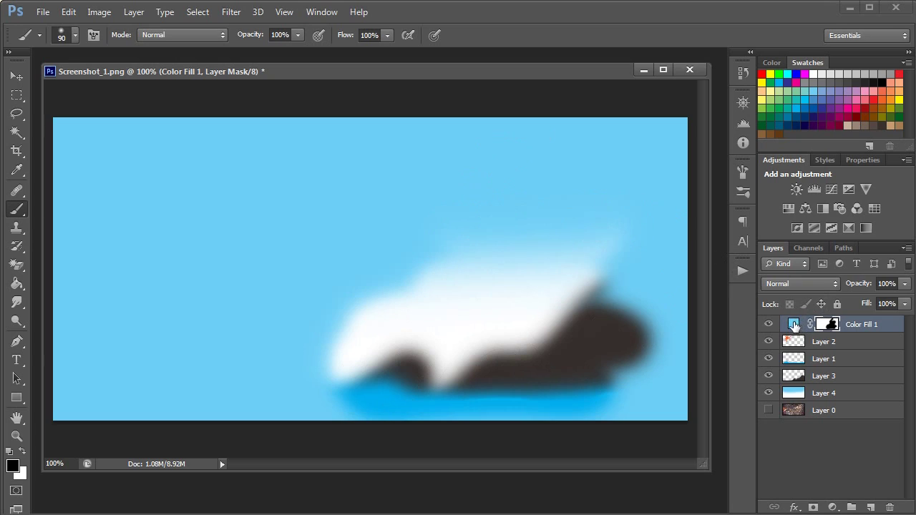
Try adding a layer mask to Layer 2, undo it, and return to the Color Fill 1 mask
click(795, 326)
click(830, 325)
click(797, 344)
click(813, 506)
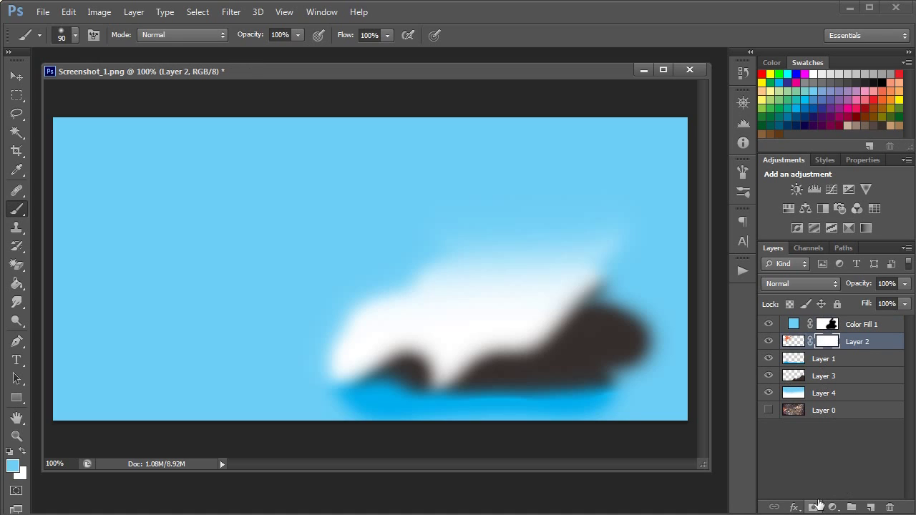
key(ctrl+z)
click(826, 326)
click(833, 506)
click(840, 506)
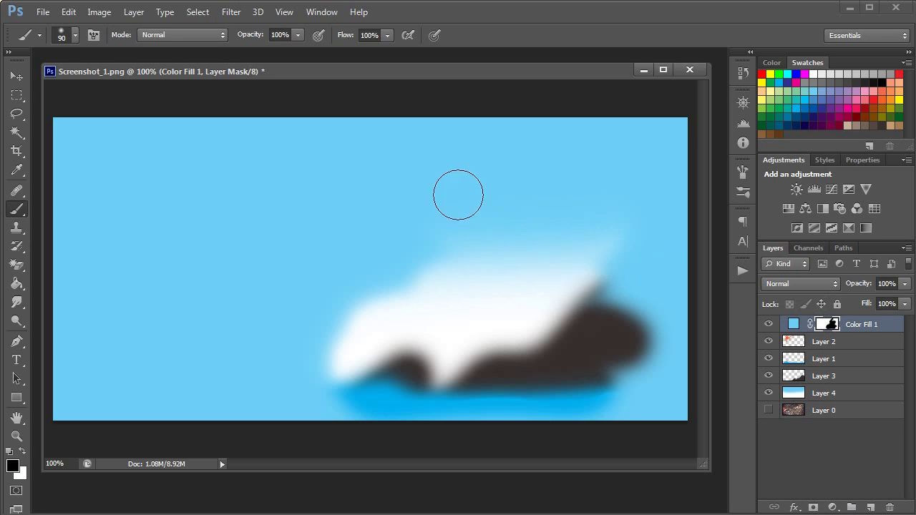
Paint black on the Color Fill 1 mask over the sun, and restore parts of the fill with white over the sun and mountain
click(792, 323)
click(830, 324)
mouse_move(307, 248)
mouse_down()
mouse_move(165, 299)
mouse_move(153, 226)
mouse_move(267, 262)
mouse_up()
key(x)
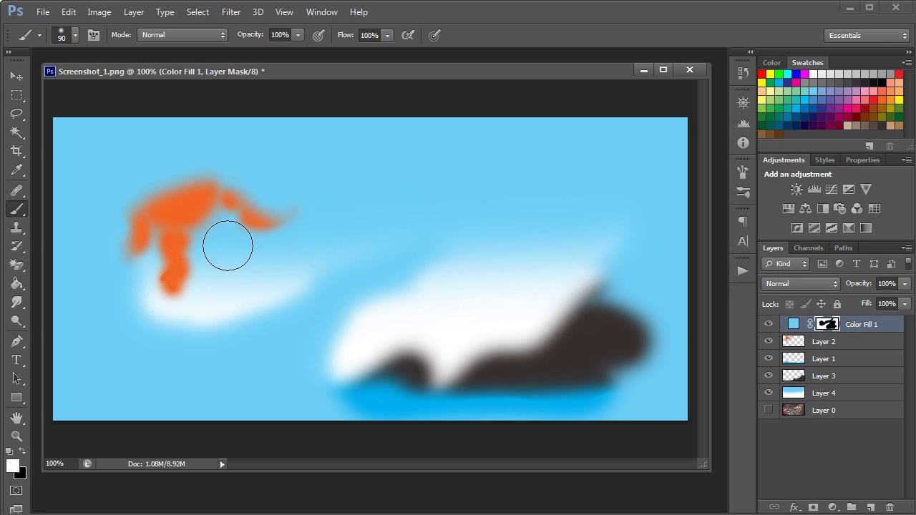
mouse_move(156, 290)
mouse_down()
mouse_move(181, 279)
mouse_move(153, 297)
mouse_move(153, 312)
mouse_move(178, 327)
mouse_up()
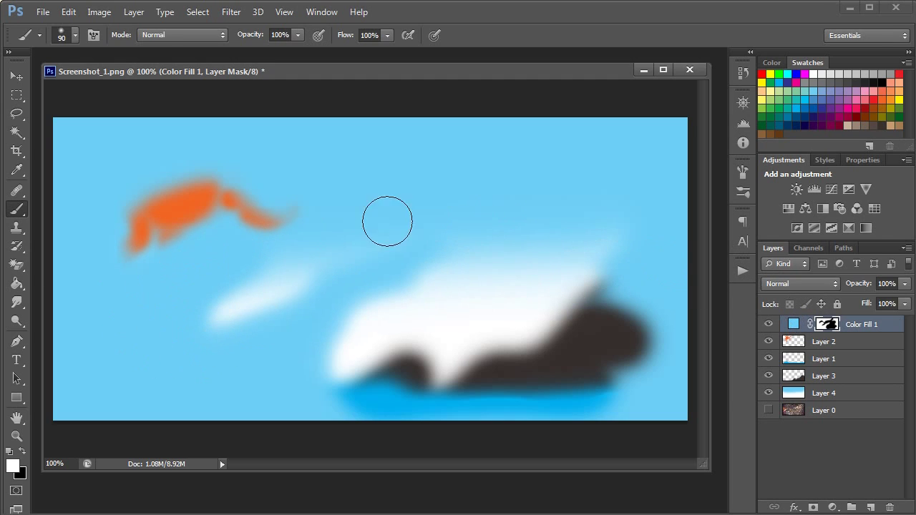
mouse_move(632, 291)
mouse_down()
mouse_move(450, 364)
mouse_move(446, 389)
mouse_move(555, 395)
mouse_move(659, 385)
mouse_move(561, 405)
mouse_move(386, 409)
mouse_move(523, 399)
mouse_up()
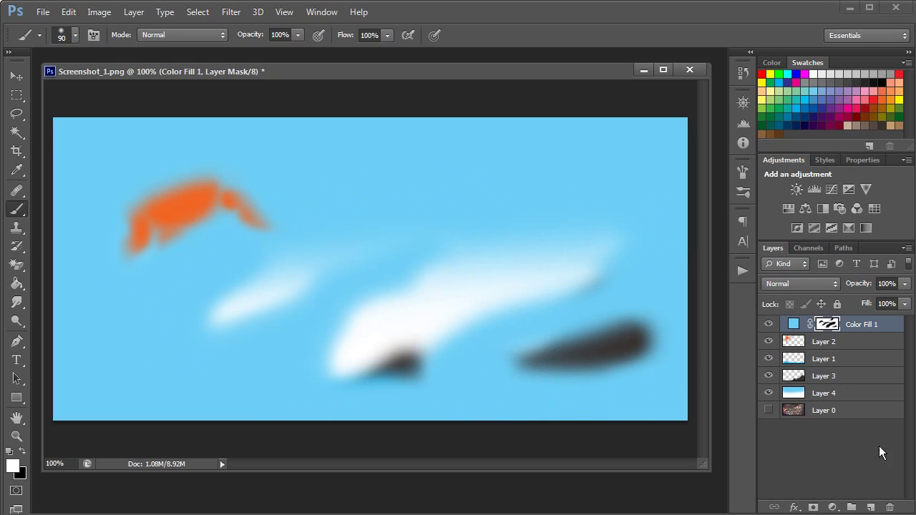
Hide the Color Fill 1 layer, and try a linear Gradient fill layer with a 90° angle and 100% scale, cancelling it
click(770, 326)
click(832, 507)
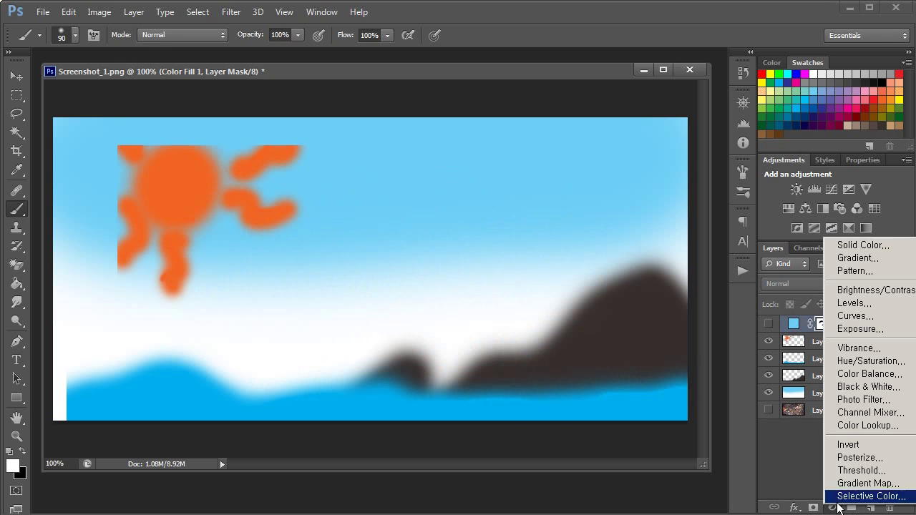
click(845, 262)
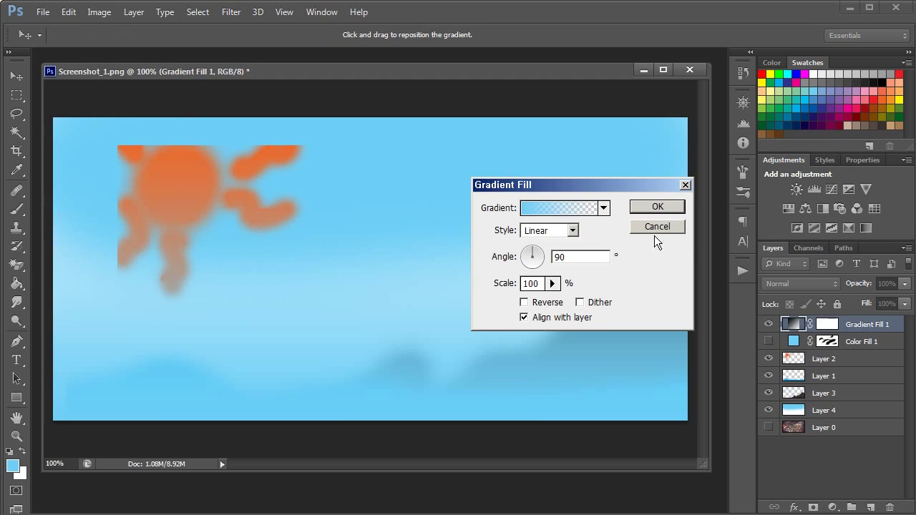
click(657, 227)
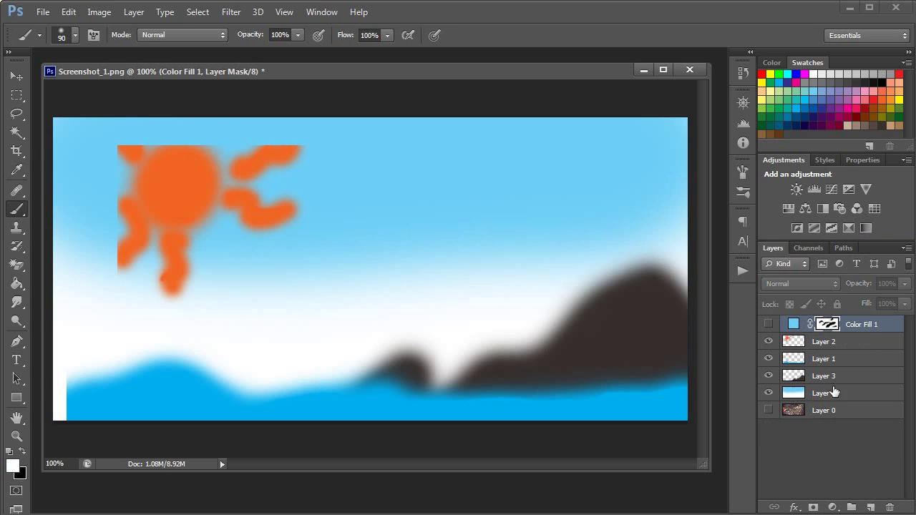
Show only the street photo on Layer 0, hiding all other layers, and make it the active layer
click(843, 500)
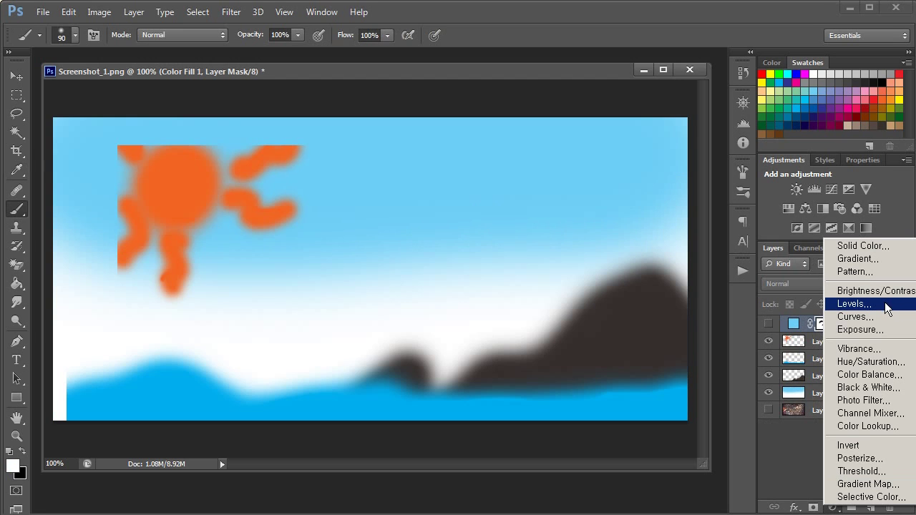
click(797, 429)
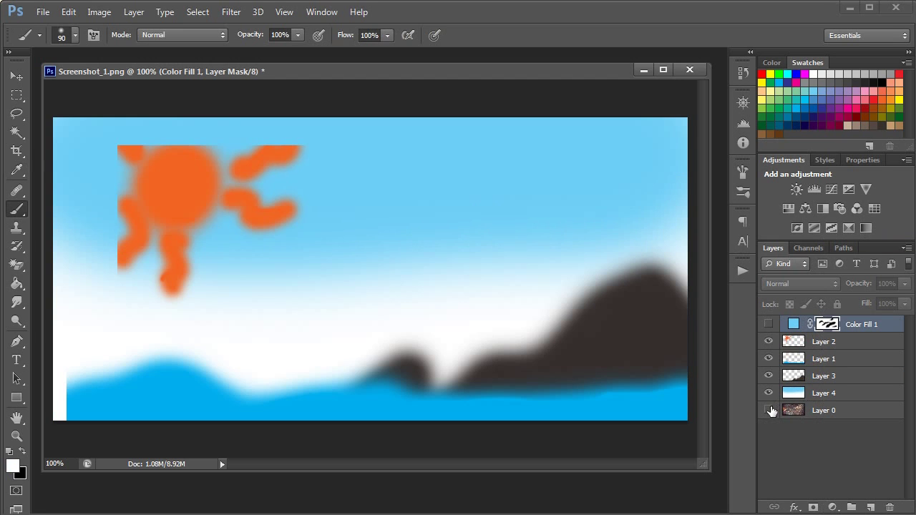
alt+click(768, 415)
click(801, 417)
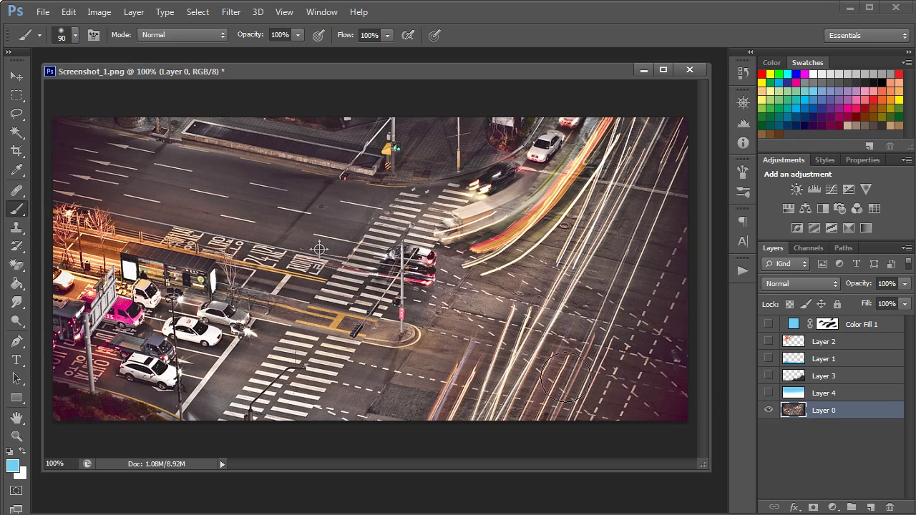
Try Levels directly on Layer 0 with midtones at 1.79 and a lowered white input level, and undo it
key(ctrl+l)
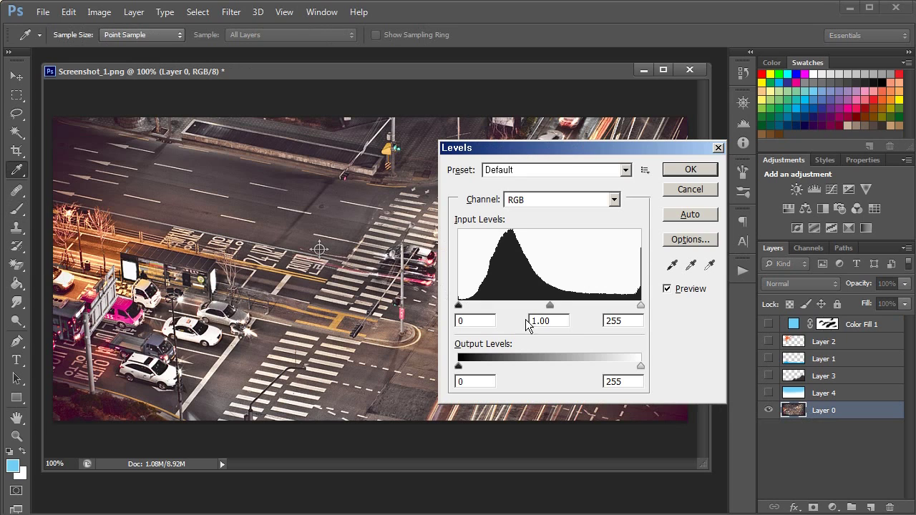
drag(550, 305, 510, 300)
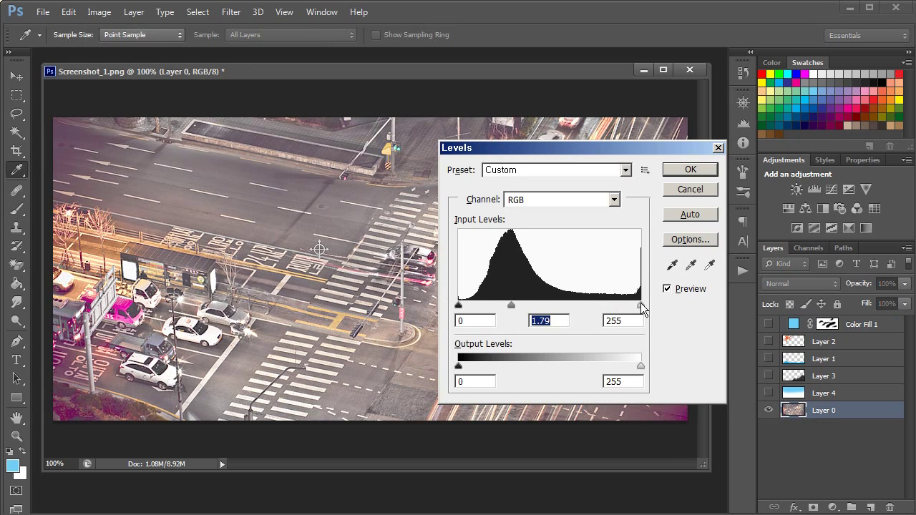
drag(641, 305, 551, 307)
click(686, 170)
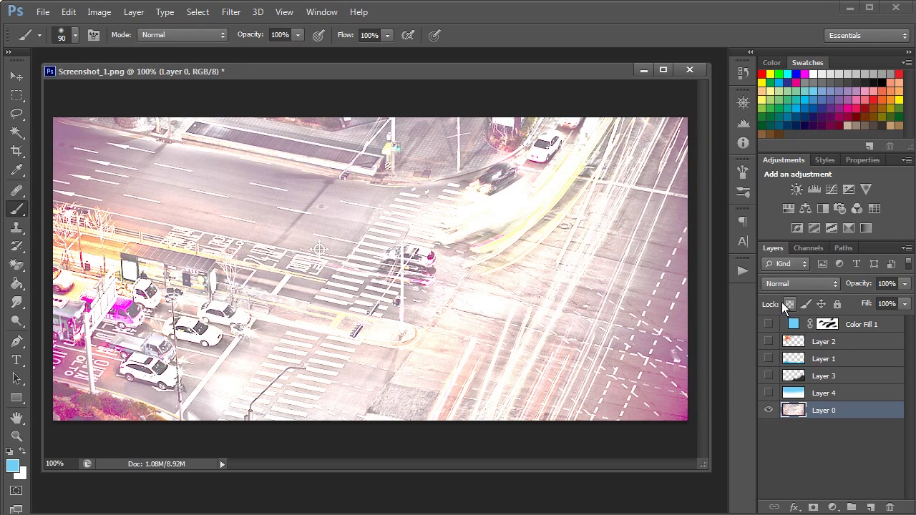
key(ctrl+z)
key(ctrl+alt+z)
key(ctrl+z)
key(ctrl+z)
key(ctrl+z)
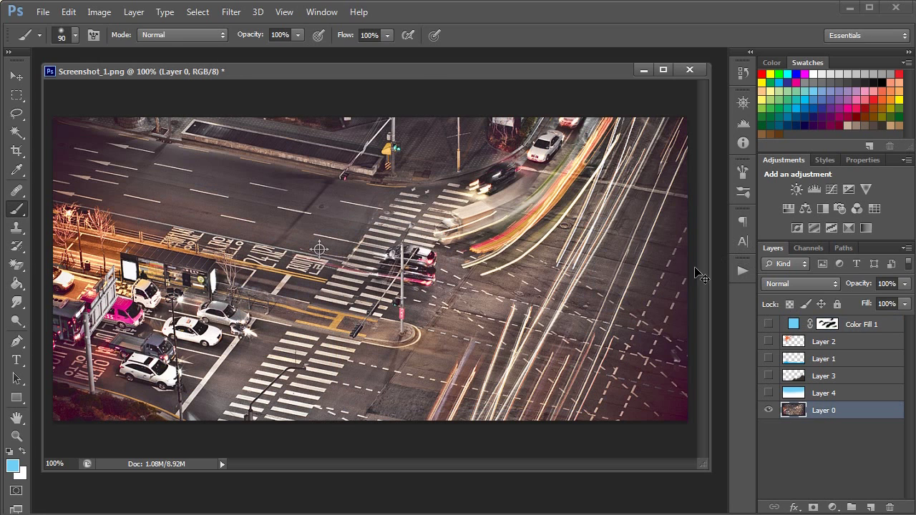
Brighten the Layer 0 photo directly with Levels by lowering only the white input level
key(ctrl+l)
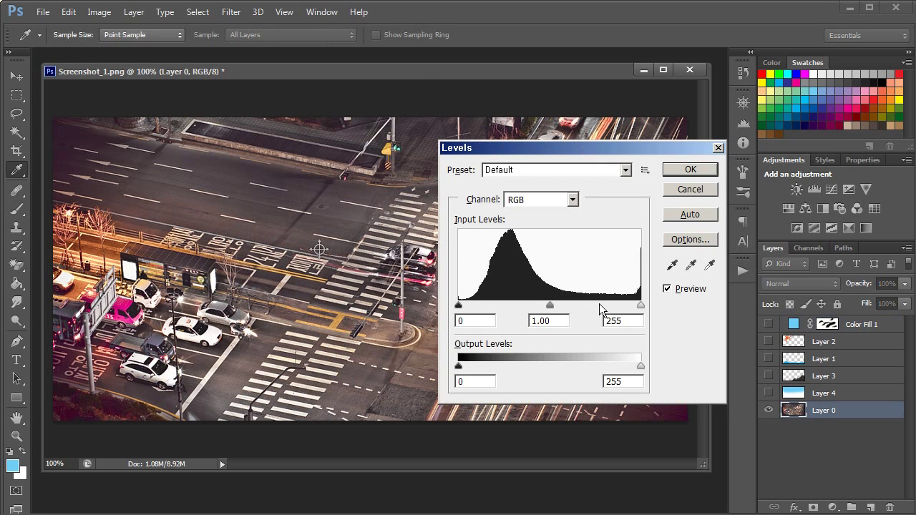
drag(640, 305, 583, 309)
click(689, 170)
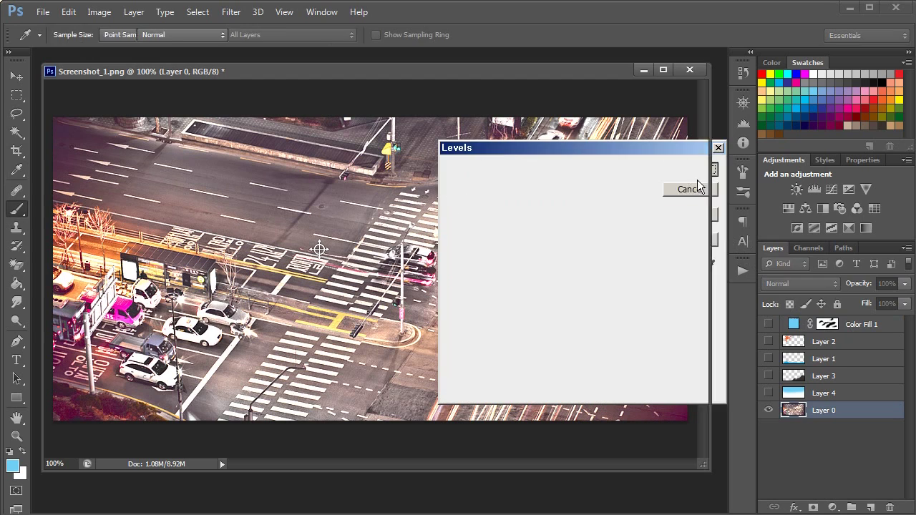
Try a 21 px History Brush stroke on the photo, undo it, and revert the history to the state before Levels
key(y)
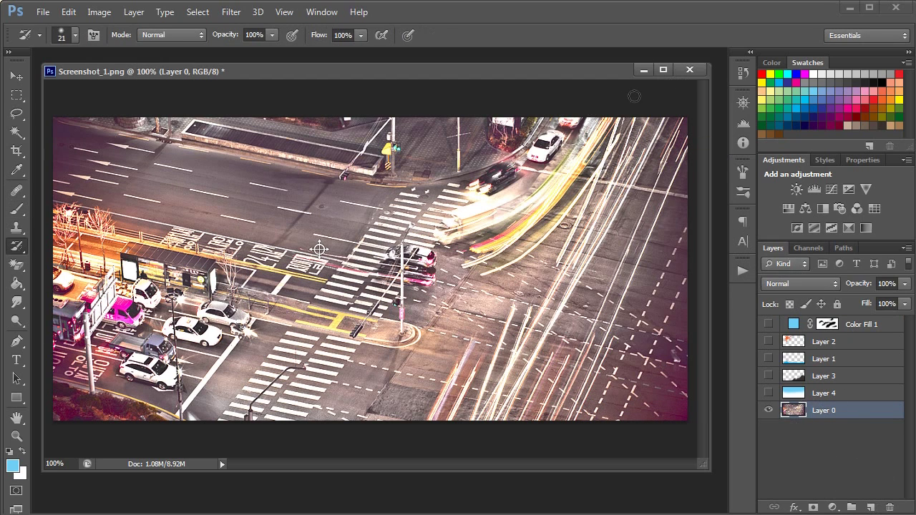
mouse_move(501, 272)
mouse_down()
mouse_move(651, 351)
mouse_move(545, 319)
mouse_move(579, 244)
mouse_move(523, 301)
mouse_move(385, 365)
mouse_move(551, 265)
mouse_up()
key(ctrl+z)
key(ctrl+z)
key(ctrl+z)
click(742, 72)
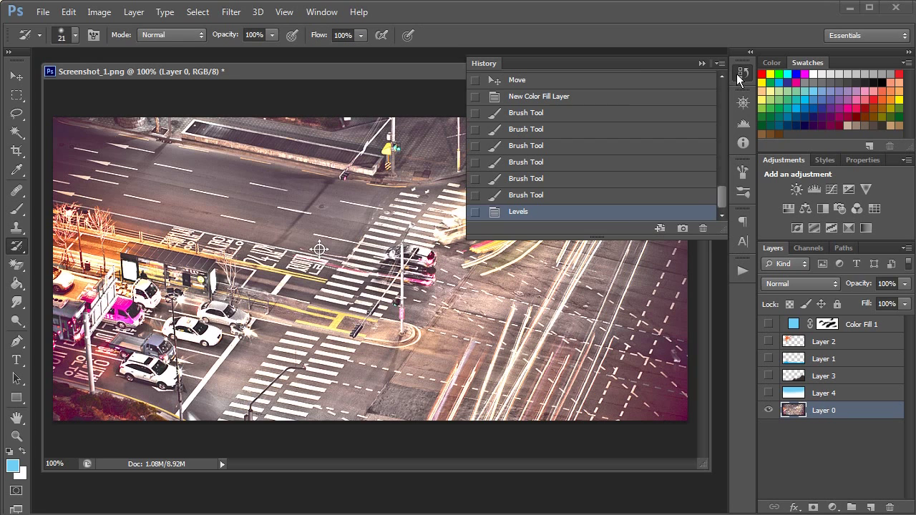
click(640, 198)
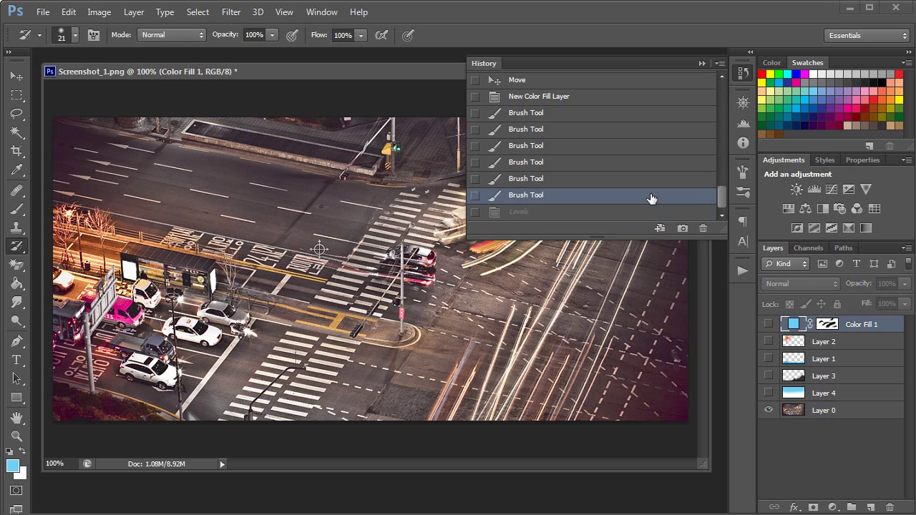
Add a Levels adjustment layer directly above the photo on Layer 0 and close the history list
click(830, 412)
click(832, 507)
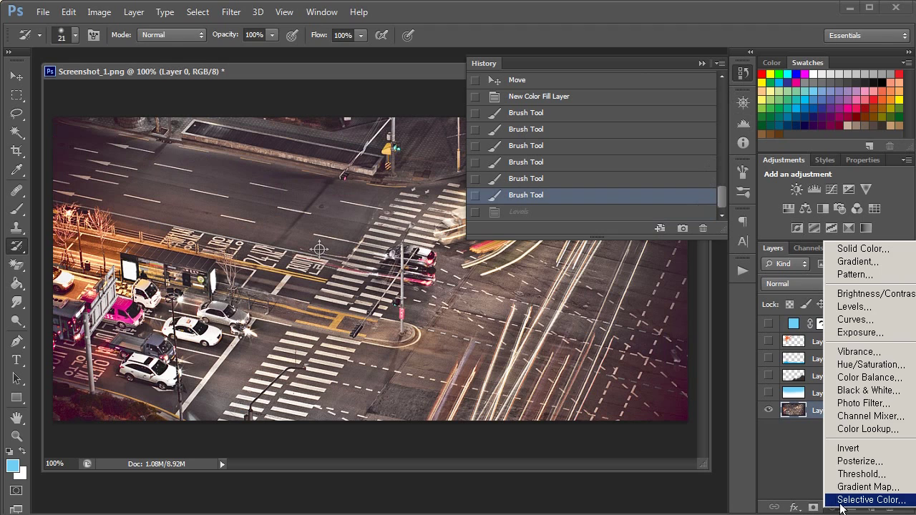
click(844, 306)
click(743, 72)
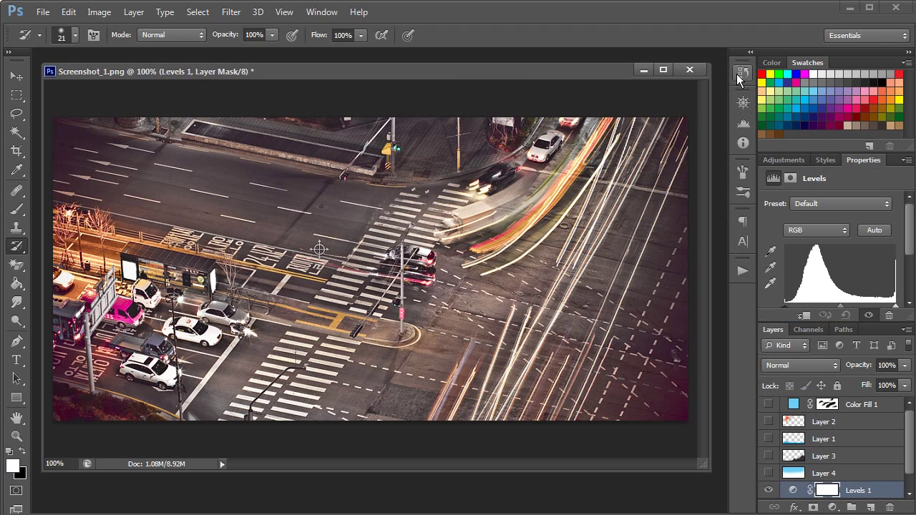
Set the Levels 1 adjustment's input levels to 79 for shadows, 1.76 for midtones and 192 for highlights
click(910, 266)
drag(910, 244, 911, 225)
drag(786, 284, 834, 283)
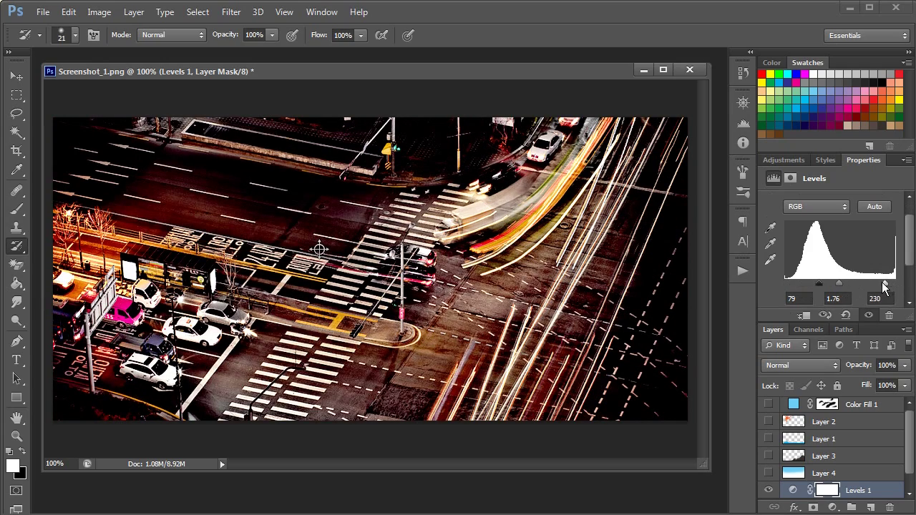
drag(895, 283, 870, 285)
Toggle the Levels 1 adjustment layer off and on to compare the photo with and without it
drag(913, 418, 913, 448)
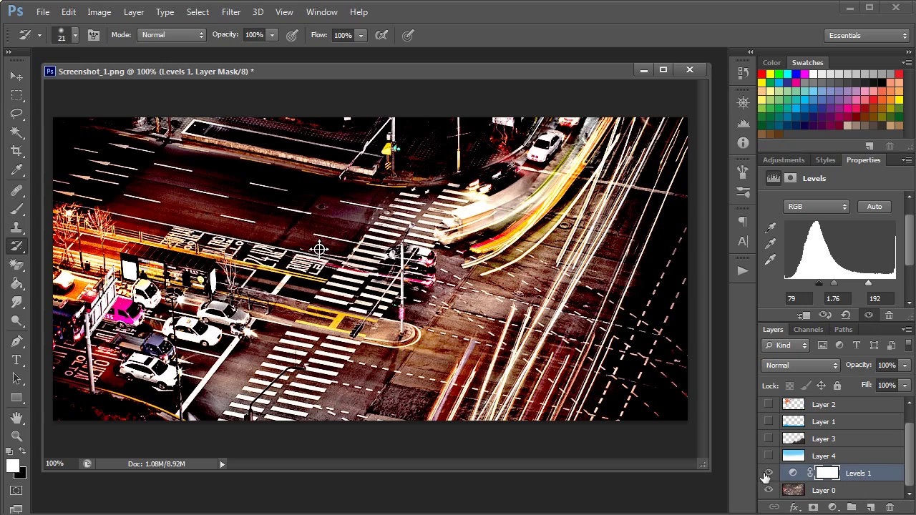
click(770, 474)
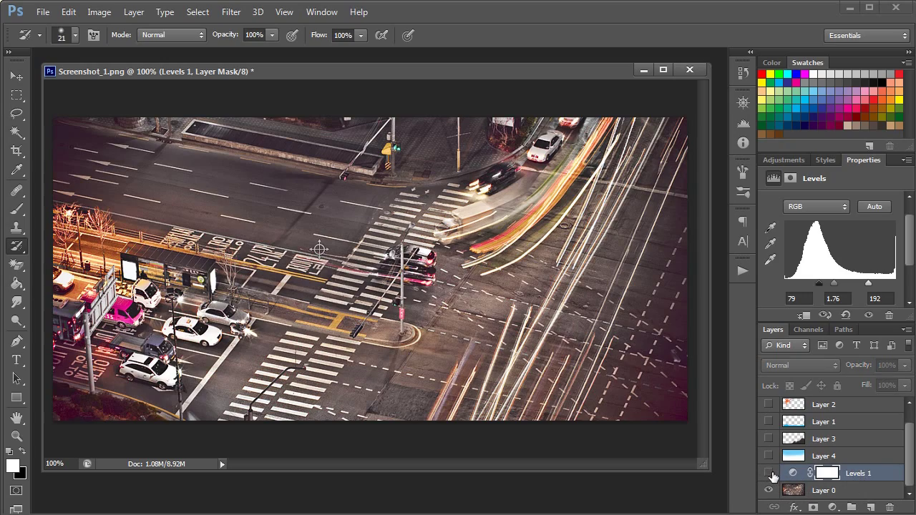
click(769, 475)
click(769, 475)
click(770, 475)
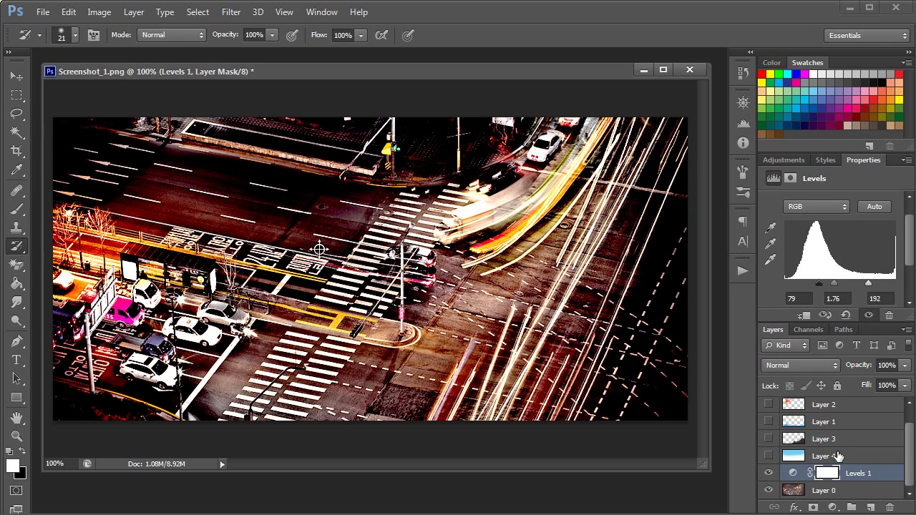
Paint black with a 90 px brush on the Levels 1 mask over the roads and the crosswalks to hide the adjustment there
click(827, 473)
click(16, 208)
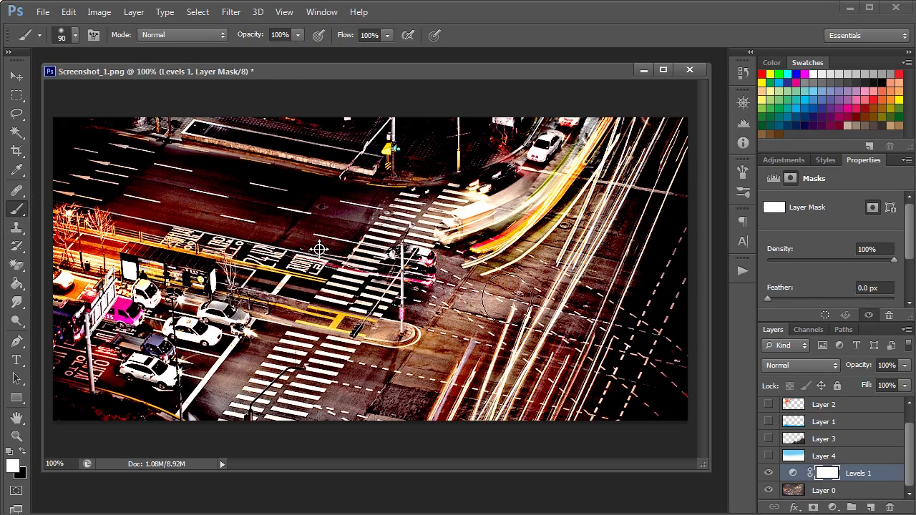
key(x)
mouse_move(508, 297)
mouse_down()
mouse_move(555, 294)
mouse_move(439, 299)
mouse_move(410, 282)
mouse_move(563, 298)
mouse_move(498, 289)
mouse_move(627, 168)
mouse_move(557, 251)
mouse_move(651, 138)
mouse_move(651, 187)
mouse_move(626, 283)
mouse_move(681, 367)
mouse_move(680, 409)
mouse_move(685, 275)
mouse_move(666, 119)
mouse_move(559, 300)
mouse_move(445, 434)
mouse_move(496, 319)
mouse_move(540, 312)
mouse_move(566, 348)
mouse_move(590, 347)
mouse_move(611, 386)
mouse_move(595, 419)
mouse_move(516, 426)
mouse_move(417, 414)
mouse_move(345, 435)
mouse_move(303, 429)
mouse_move(348, 402)
mouse_move(269, 393)
mouse_move(361, 376)
mouse_move(358, 368)
mouse_move(272, 380)
mouse_move(292, 424)
mouse_move(430, 420)
mouse_up()
mouse_move(367, 291)
mouse_down()
mouse_move(187, 245)
mouse_move(299, 224)
mouse_move(258, 222)
mouse_move(331, 235)
mouse_move(410, 205)
mouse_move(207, 195)
mouse_move(77, 154)
mouse_move(353, 209)
mouse_move(46, 141)
mouse_move(83, 152)
mouse_move(157, 211)
mouse_up()
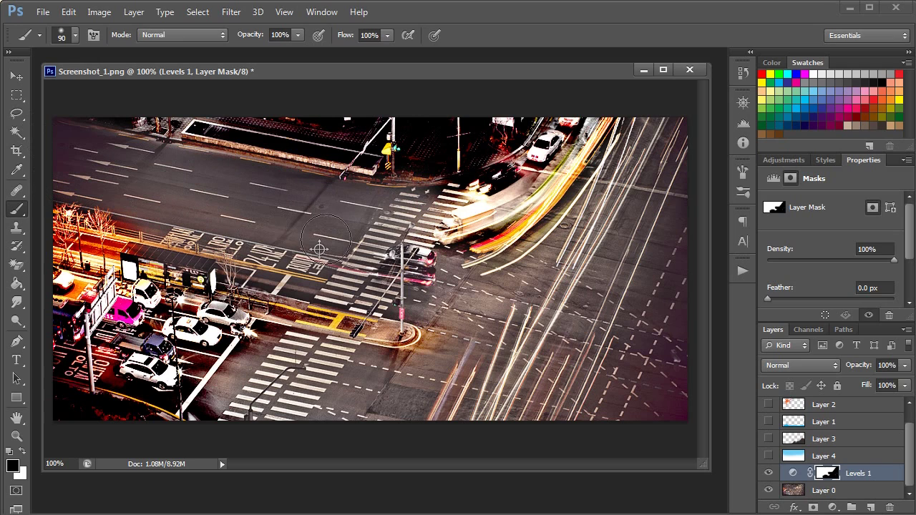
drag(463, 199, 428, 207)
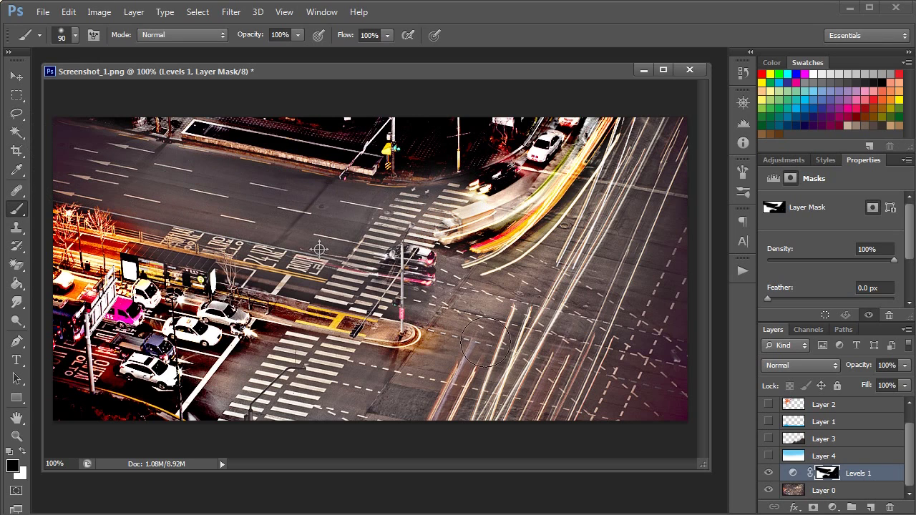
drag(406, 373, 432, 342)
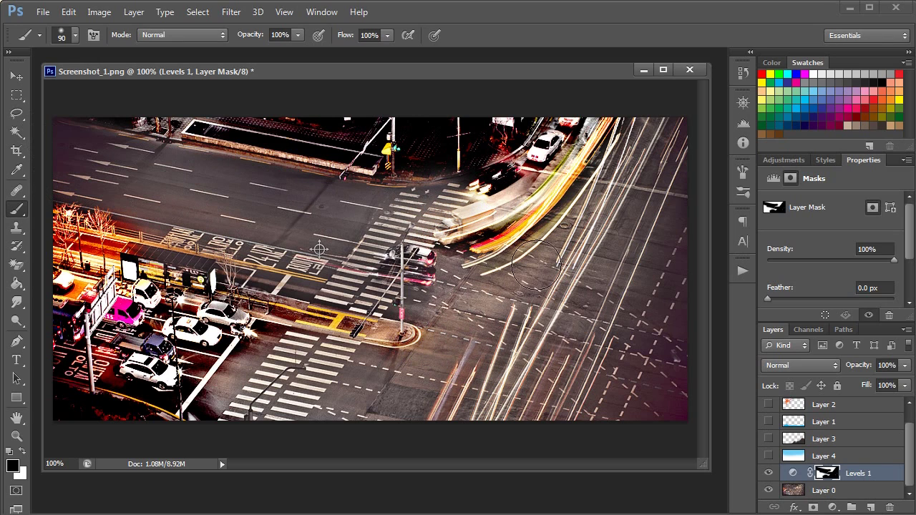
mouse_move(614, 166)
mouse_down()
mouse_move(565, 231)
mouse_move(633, 140)
mouse_up()
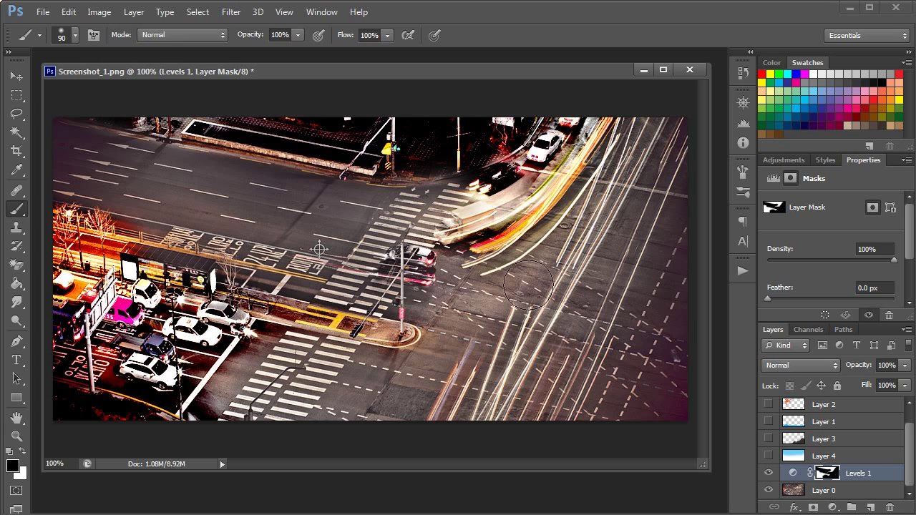
mouse_move(530, 294)
mouse_down()
mouse_move(551, 309)
mouse_move(505, 301)
mouse_up()
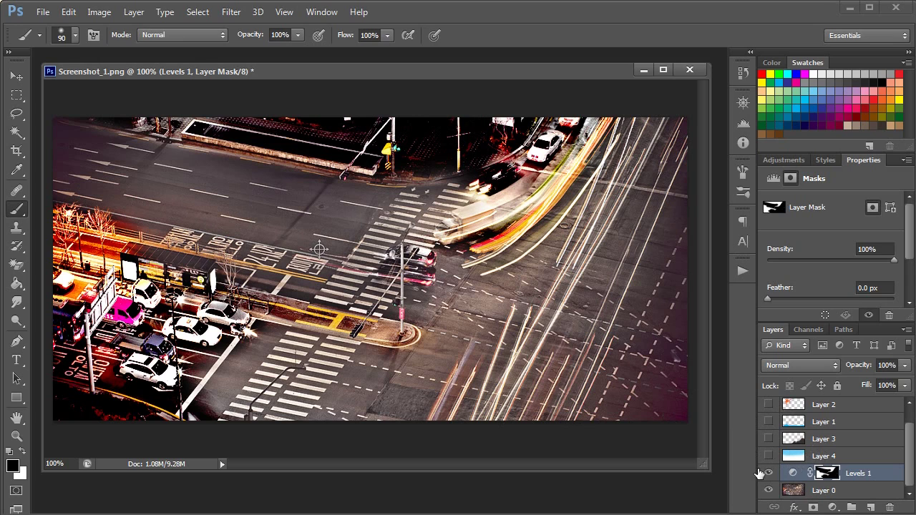
Toggle Levels 1 off, and show it together with Layers 1 to 4 and Color Fill 1 so every layer is visible
click(768, 473)
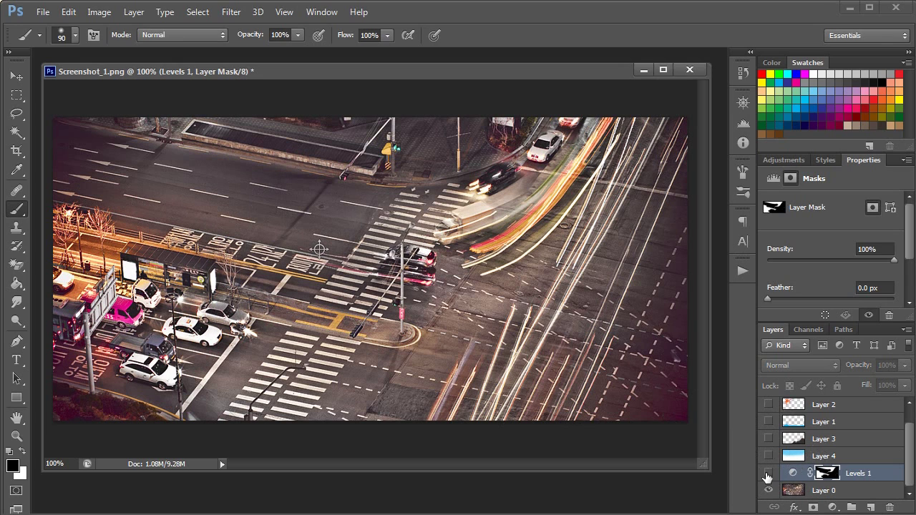
drag(768, 405, 769, 477)
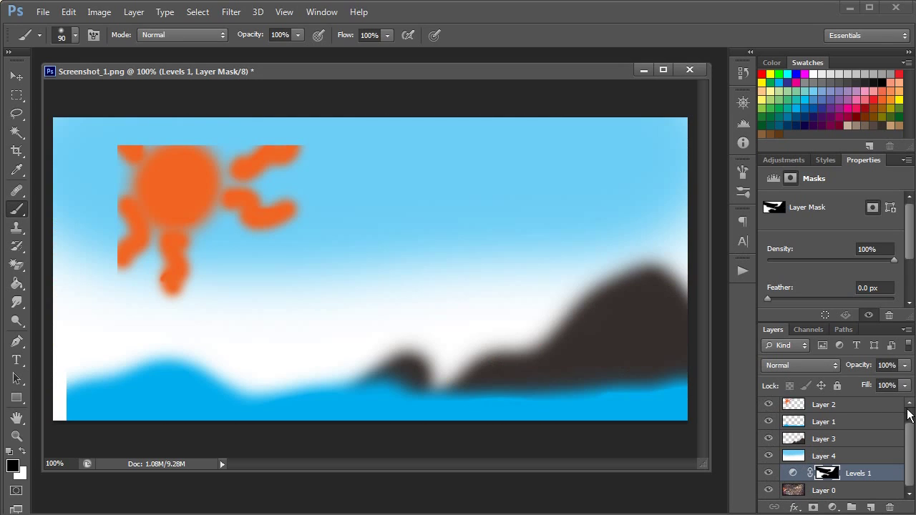
click(909, 405)
click(768, 405)
scroll(906, 450, down, 1)
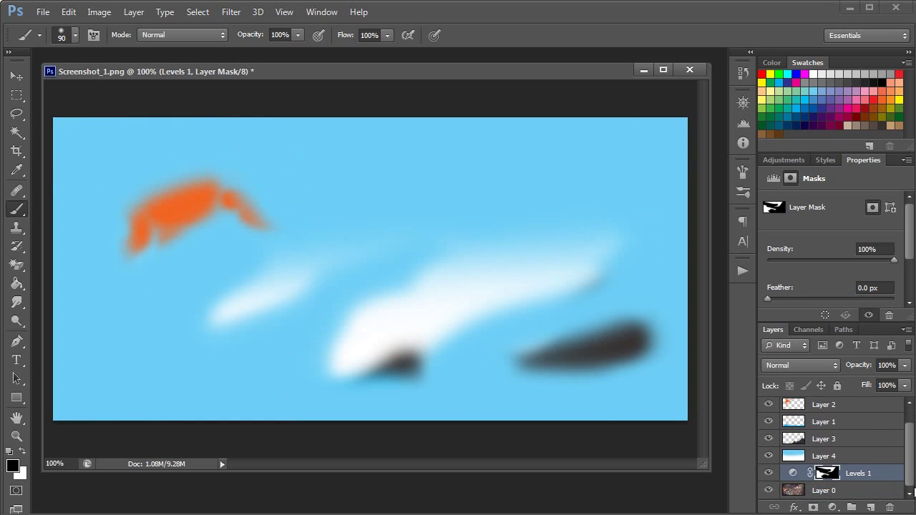
mouse_move(768, 473)
mouse_down()
mouse_move(768, 422)
mouse_move(769, 492)
mouse_up()
scroll(909, 445, up, 1)
scroll(908, 445, up, 1)
scroll(794, 498, down, 1)
scroll(902, 452, up, 1)
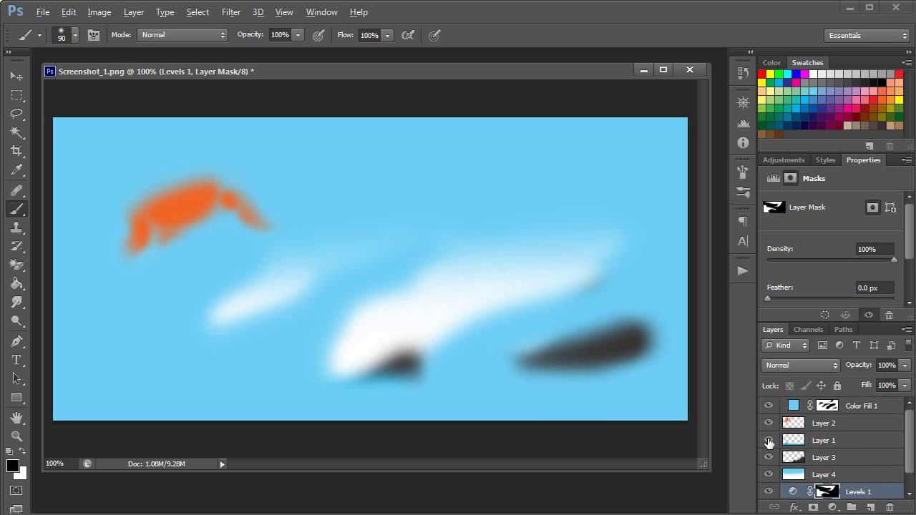
Isolate Layer 1 by hiding all other layers and restore their visibility, twice
alt+click(770, 440)
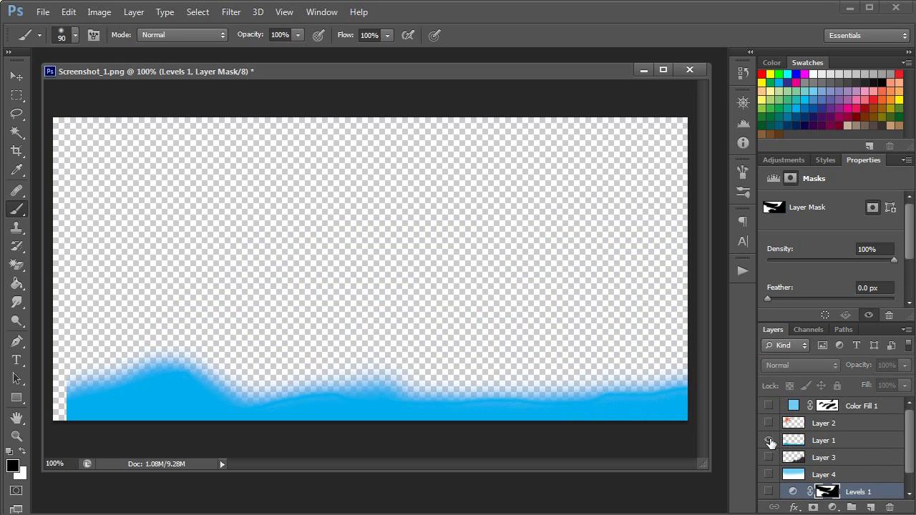
alt+click(769, 442)
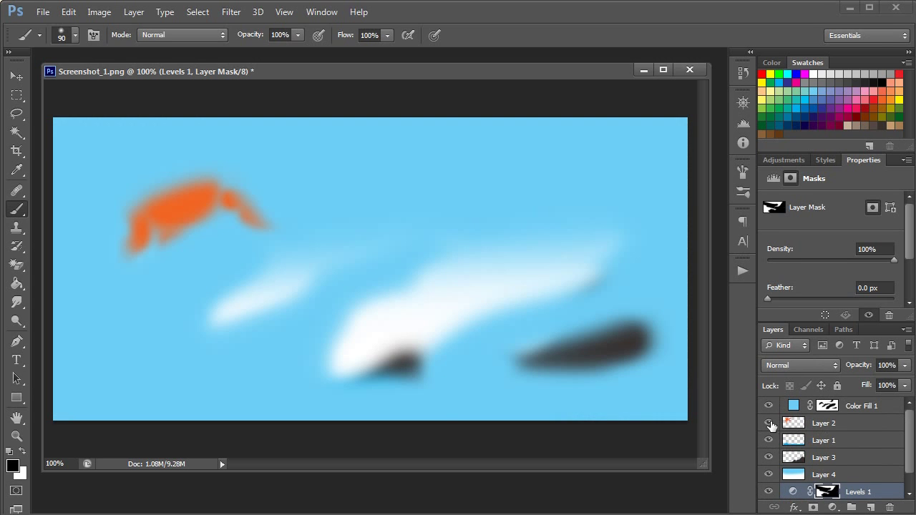
alt+click(769, 441)
alt+click(770, 441)
Hide Color Fill 1 and Layer 2, isolate and restore around Layer 1, and show the two hidden layers again
drag(766, 407, 767, 426)
alt+click(769, 441)
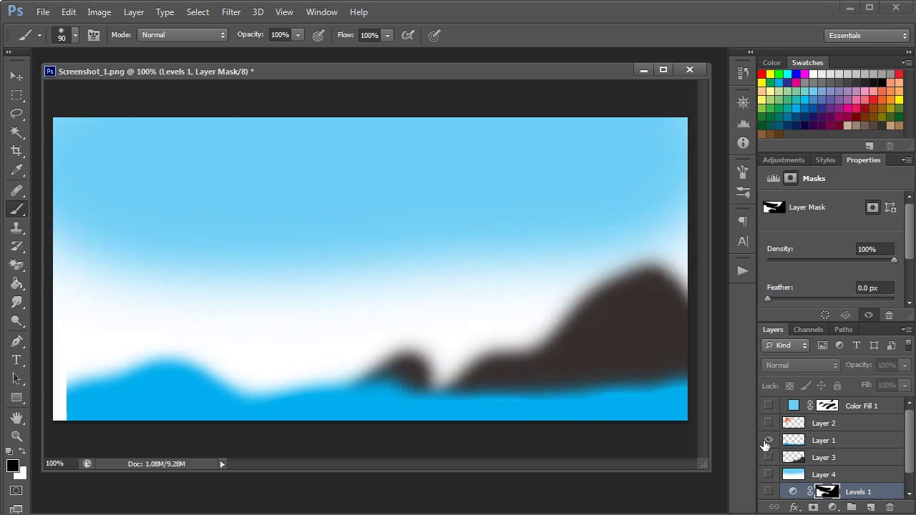
alt+click(771, 441)
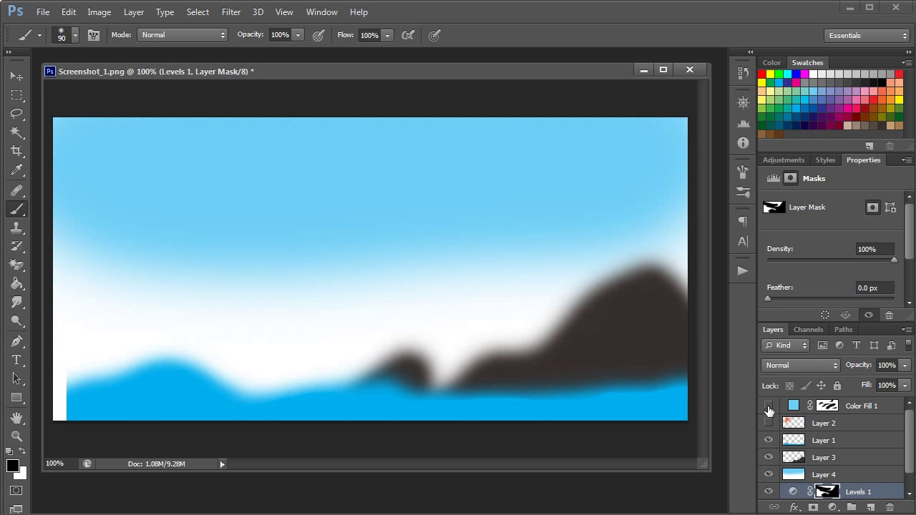
drag(773, 405, 768, 424)
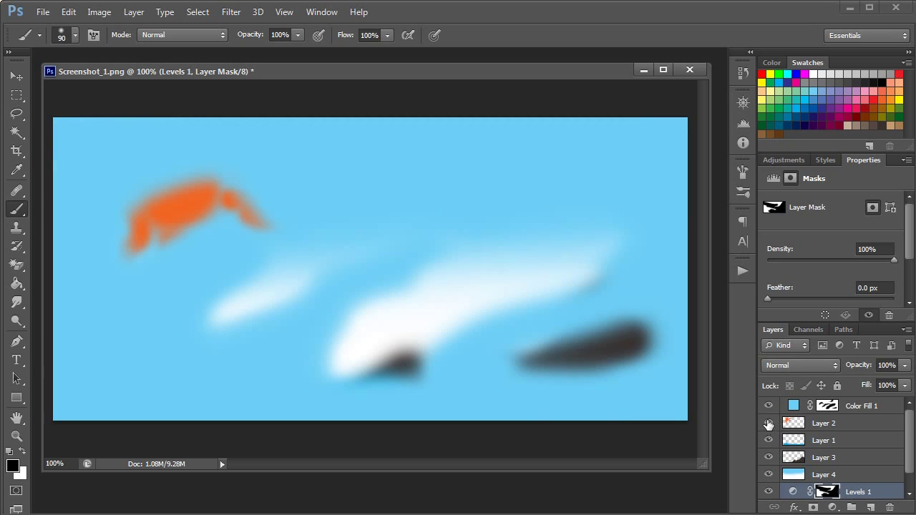
Toggle the isolation of Layer 1 repeatedly, leaving only Layer 1 visible
alt+click(769, 441)
alt+click(769, 441)
alt+click(769, 442)
alt+click(769, 442)
alt+click(770, 442)
alt+click(771, 442)
alt+click(771, 442)
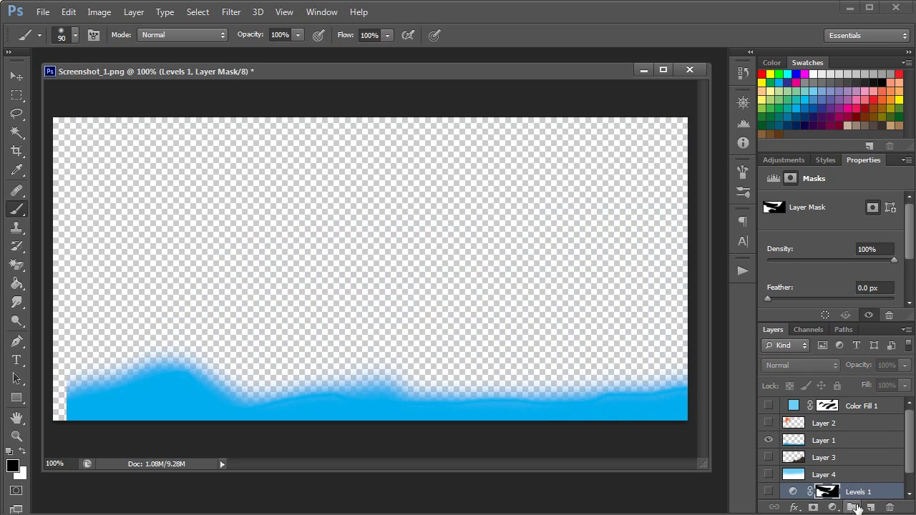
Create a layer group directly below Color Fill 1 and put Layer 2 inside it
click(851, 507)
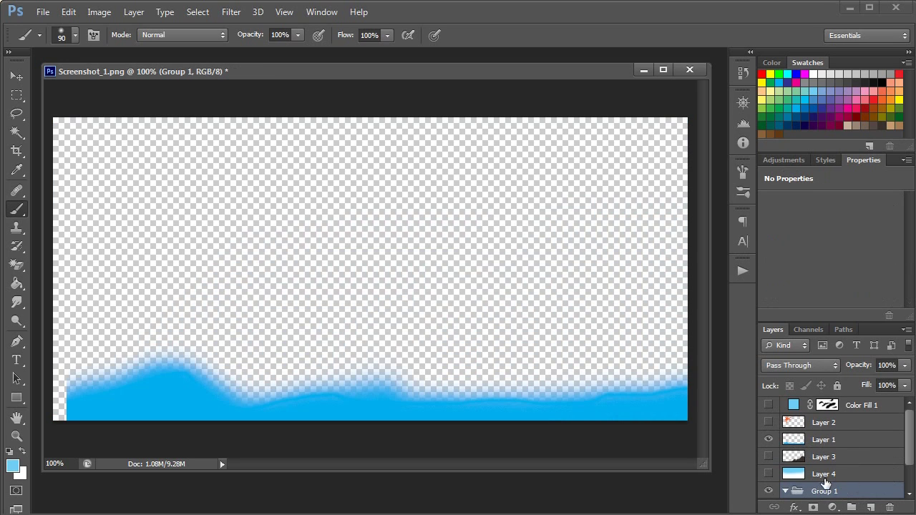
drag(849, 489, 782, 439)
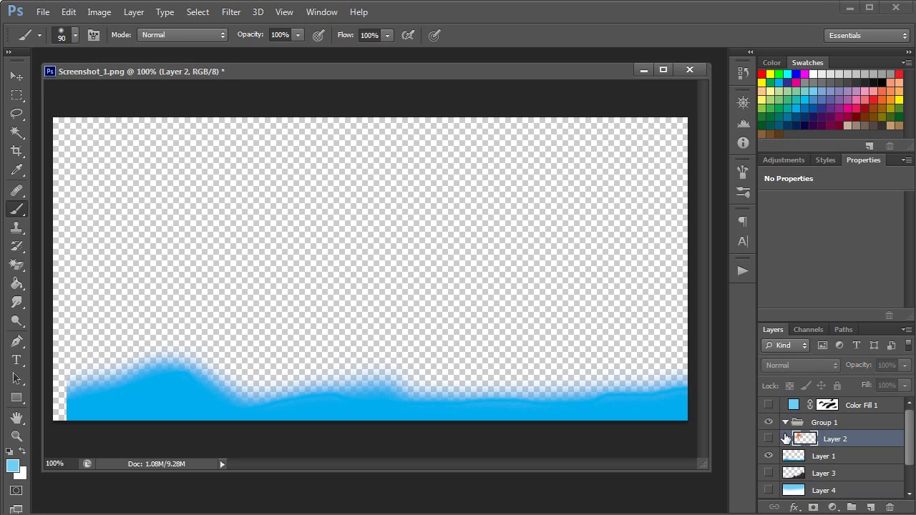
click(784, 423)
click(785, 423)
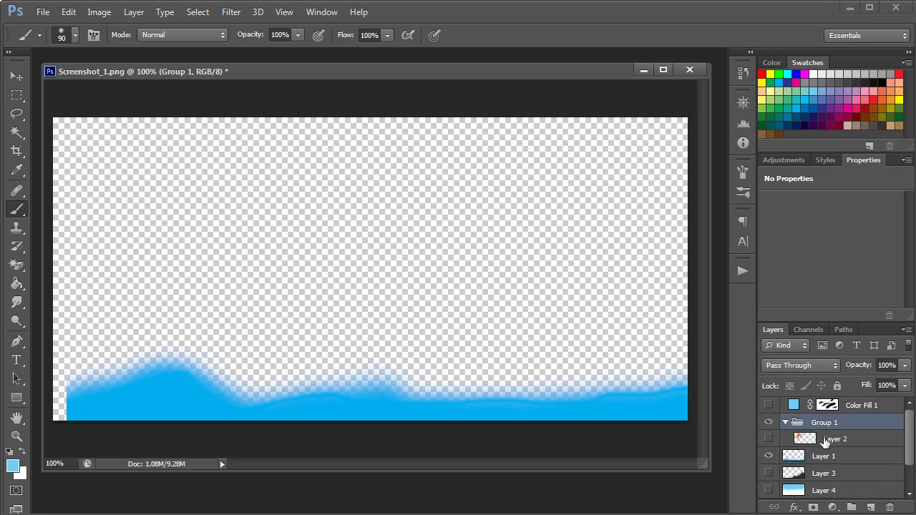
Move Layer 1, Layer 3 and Layer 4 into Group 1 together and collapse the group
click(823, 439)
click(832, 456)
shift+click(830, 489)
drag(827, 460, 807, 425)
click(785, 423)
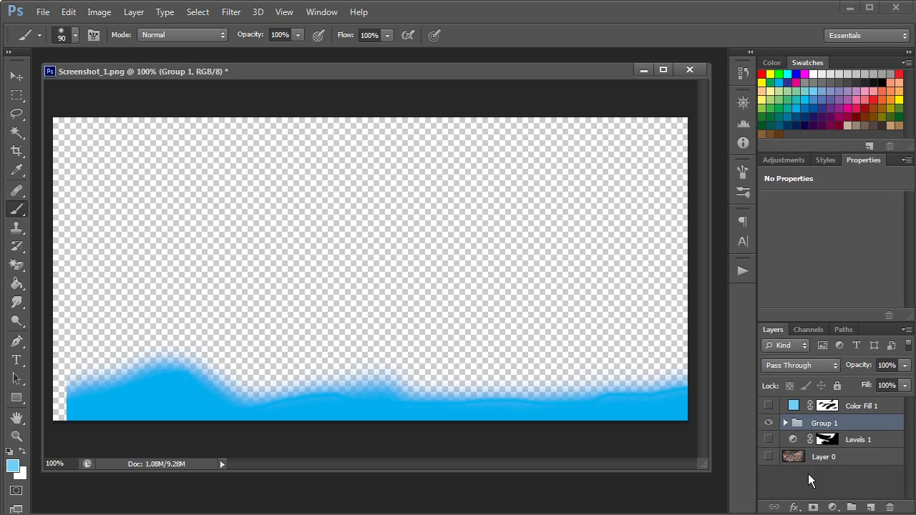
click(811, 480)
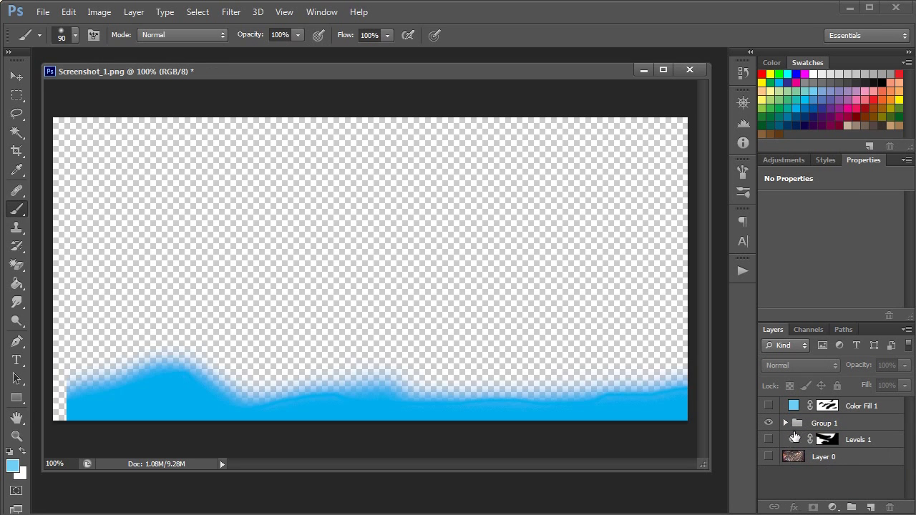
Try Bevel & Emboss with Contour, Stroke, Inner Shadow and Gradient Overlay on Layer 0, show the layer, and undo the effects
click(823, 442)
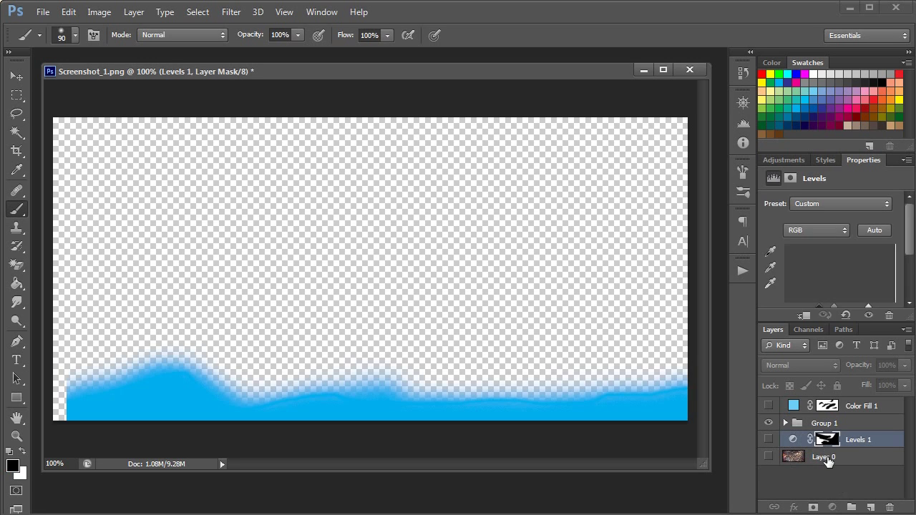
click(824, 456)
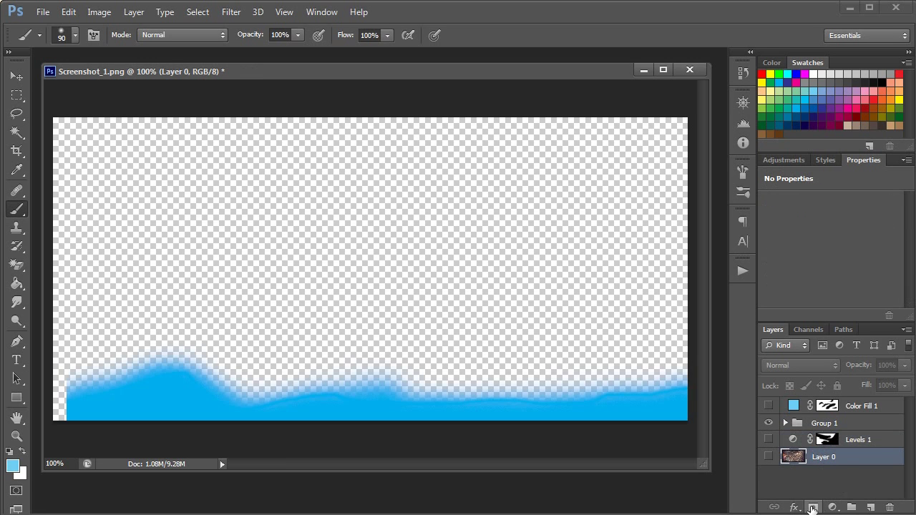
double_click(886, 447)
drag(824, 339, 584, 172)
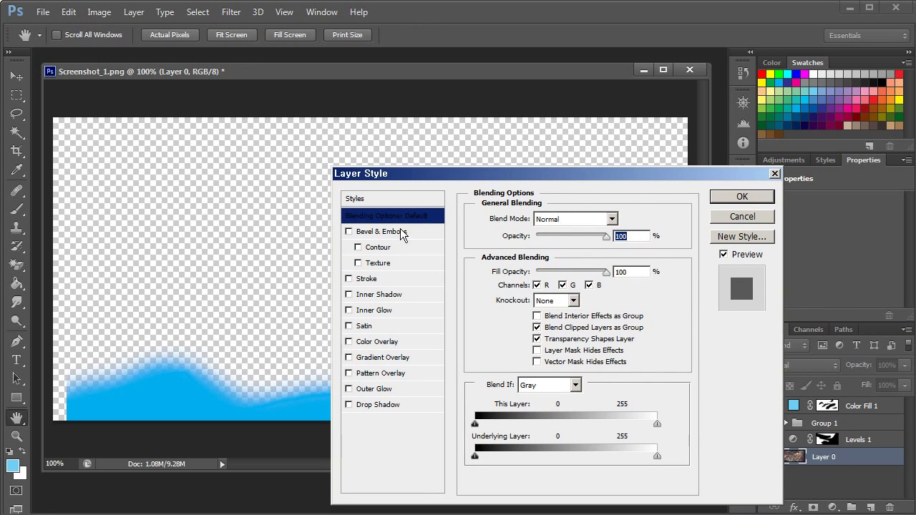
click(387, 248)
click(376, 279)
click(380, 294)
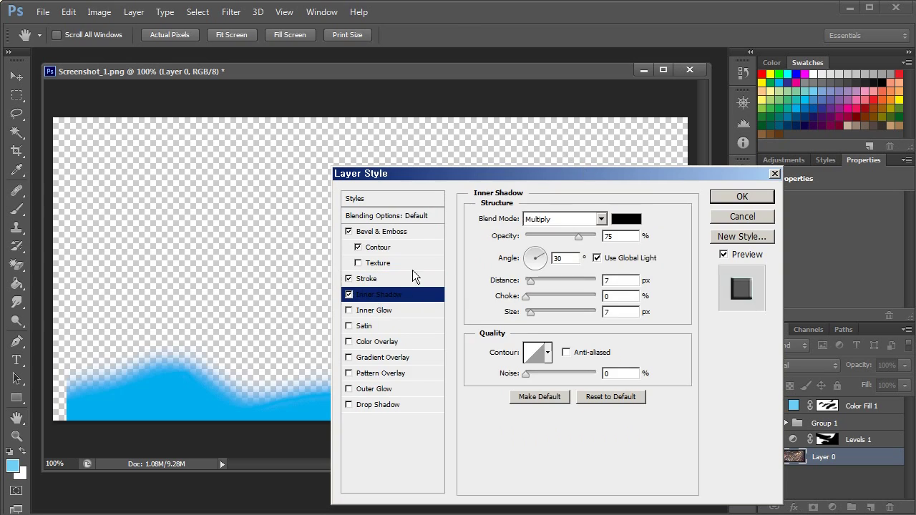
drag(594, 179, 387, 166)
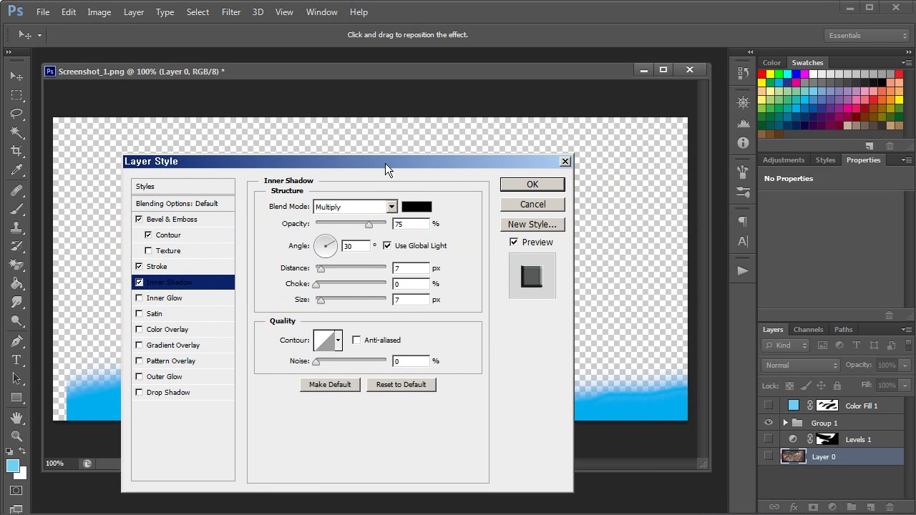
click(186, 345)
click(545, 188)
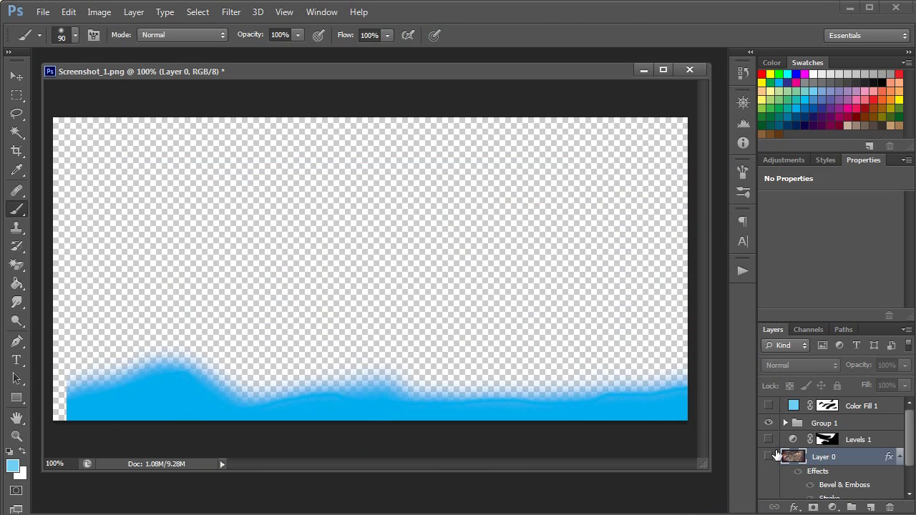
click(768, 455)
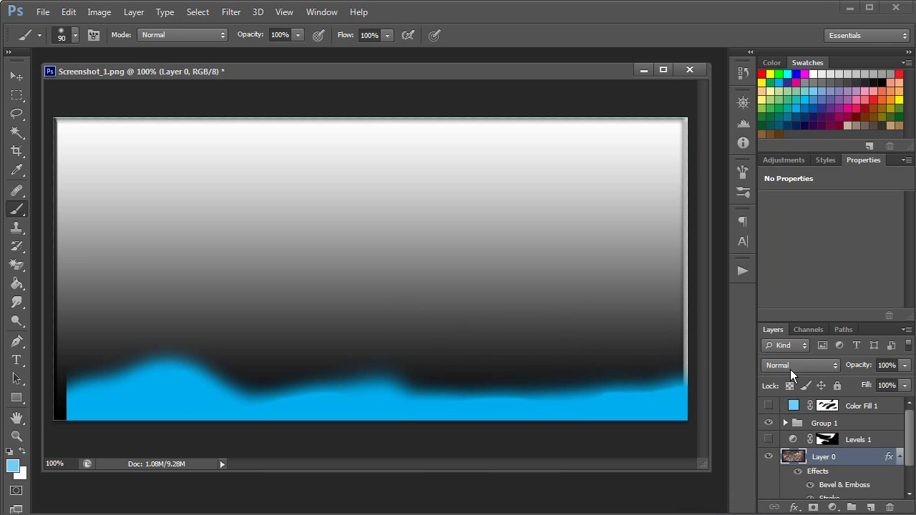
key(ctrl+z)
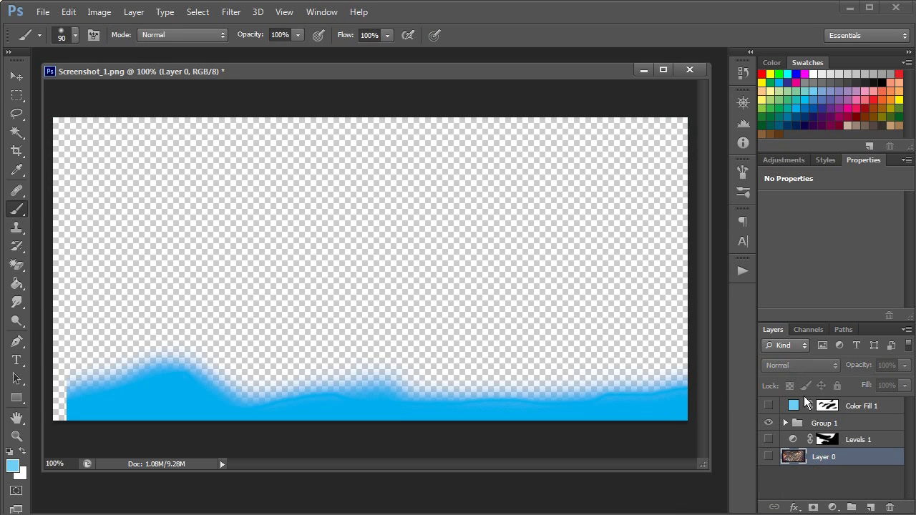
Duplicate Layer 0, make both photo layers visible and hide Group 1
drag(807, 456, 849, 485)
click(768, 474)
click(770, 456)
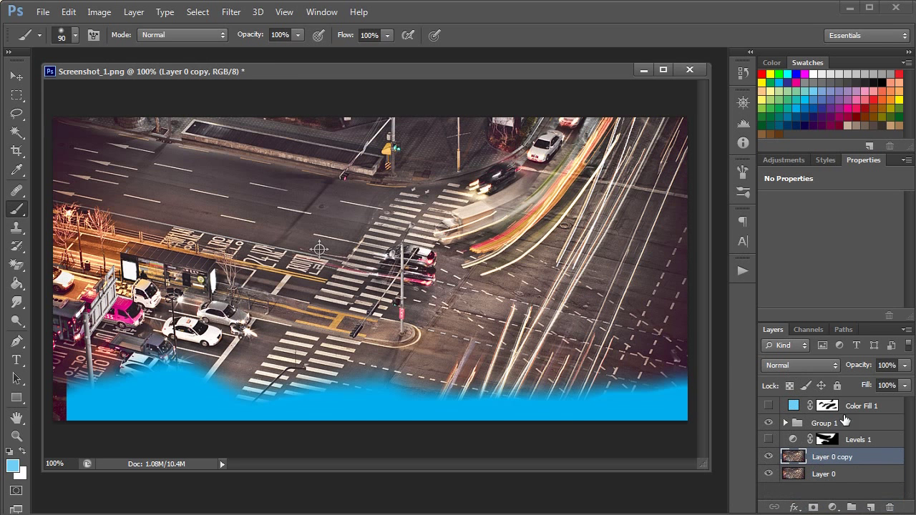
click(769, 425)
Try the Multiply and Screen blend modes on Layer 0 copy
click(787, 366)
click(792, 363)
click(796, 361)
click(800, 362)
click(805, 360)
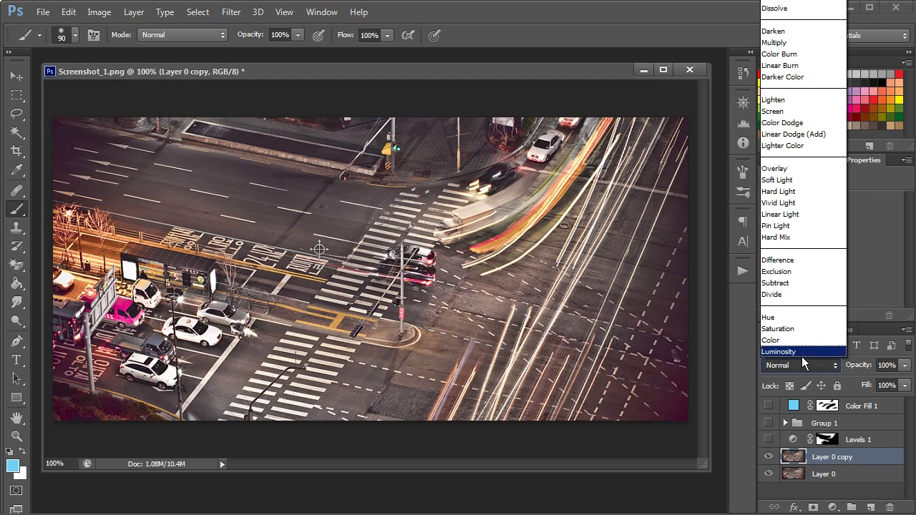
click(806, 41)
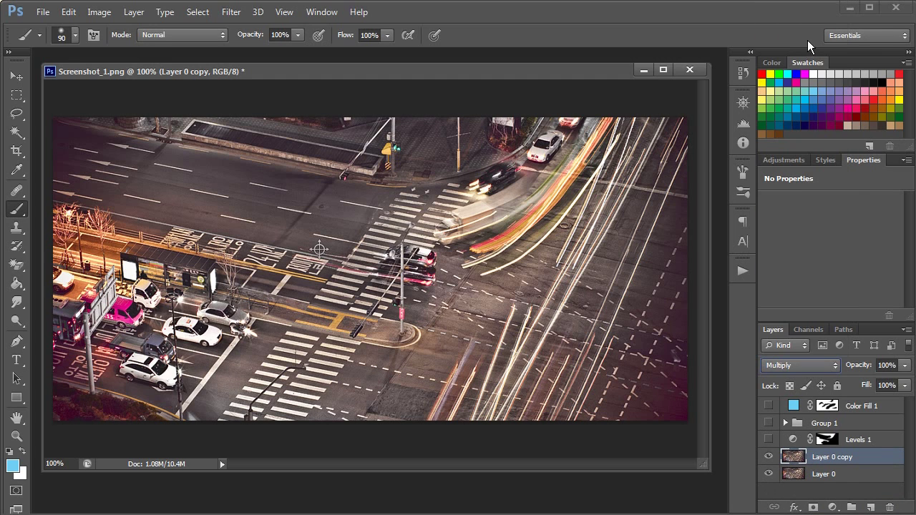
click(787, 365)
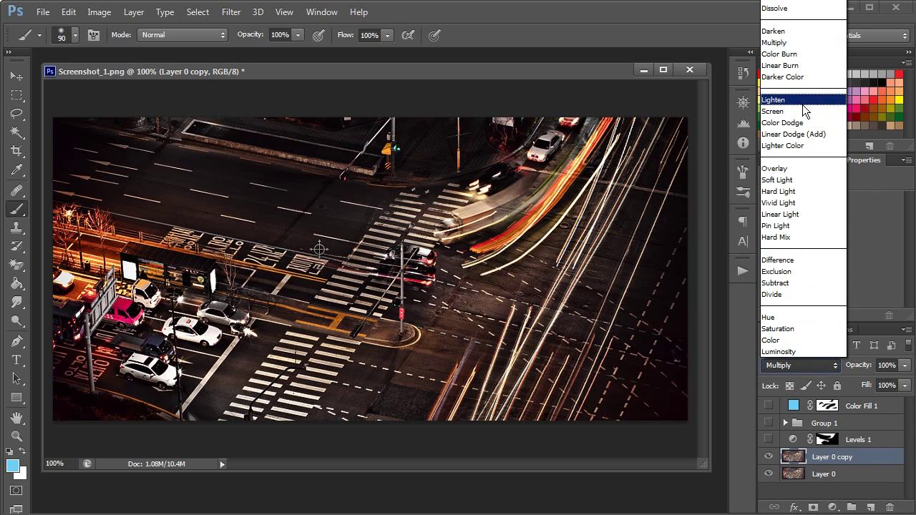
click(800, 108)
click(807, 356)
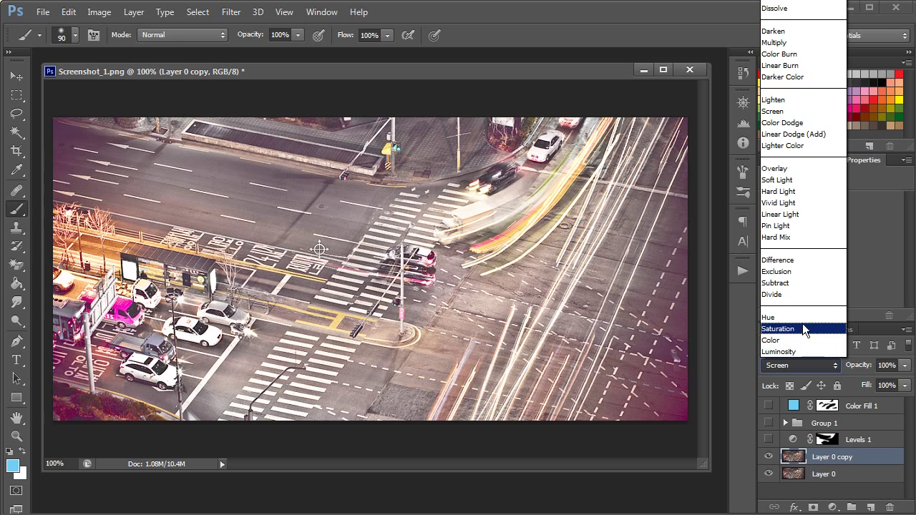
click(798, 367)
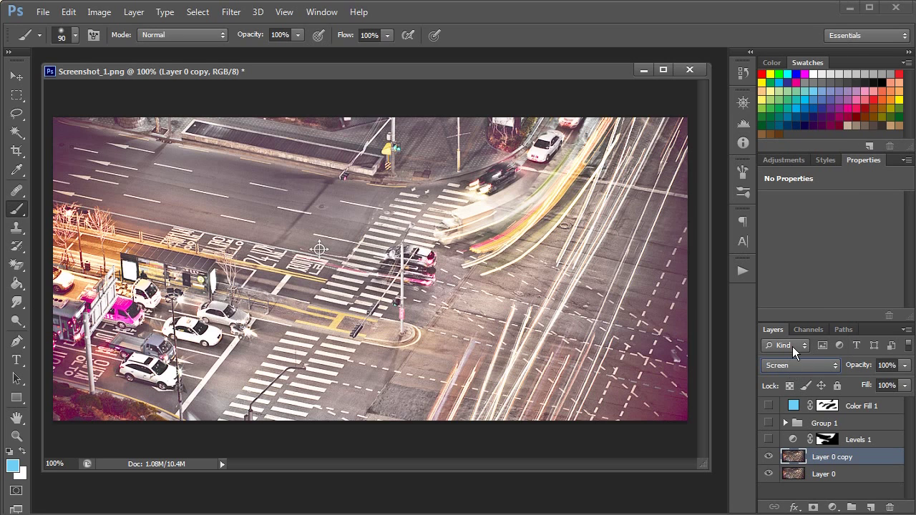
Preview Layer 0 copy in Luminosity and cycle backwards through the blend modes, including Exclusion and Overlay, to Normal
key(shift+alt+c)
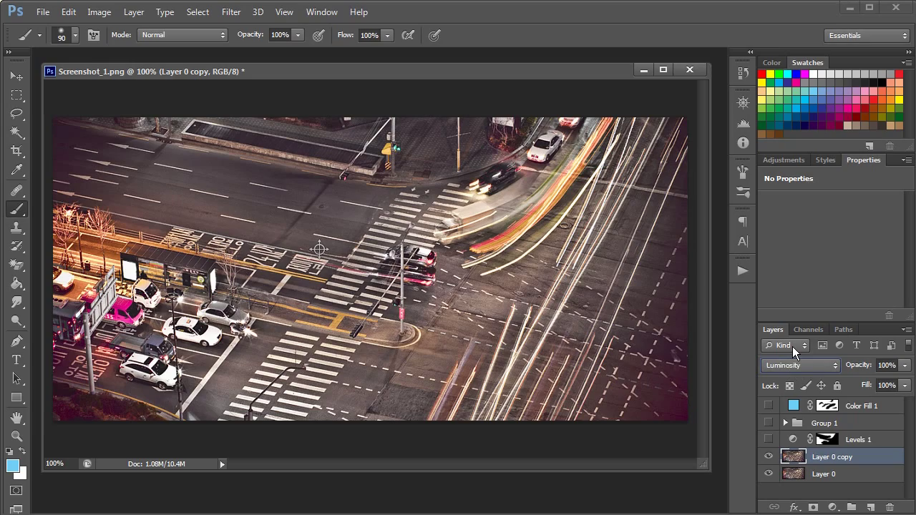
key(shift+minus)
key(shift+minus)
key(shift+minus)
key(shift+minus)
key(shift+minus)
key(shift+minus)
key(shift+minus)
key(shift+minus)
key(shift+minus)
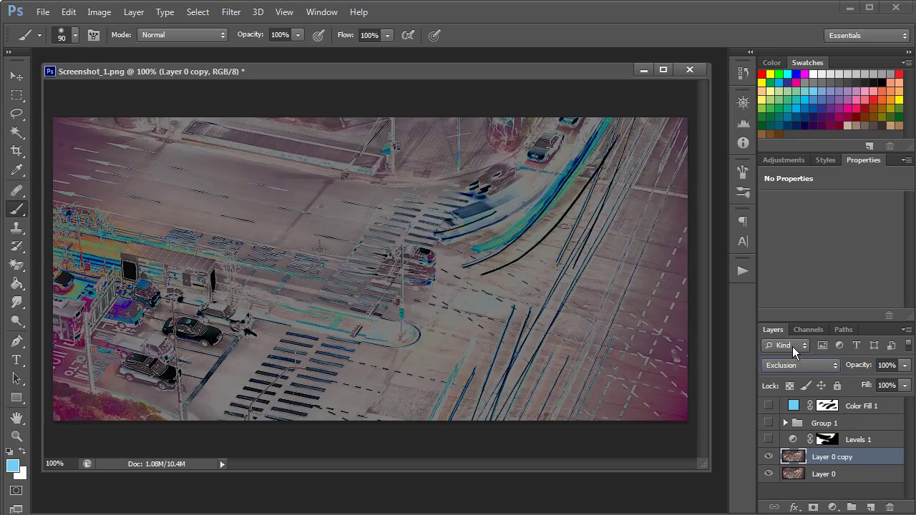
key(shift+minus)
key(shift+minus)
key(shift+minus)
key(shift+minus)
key(shift+minus)
key(shift+minus)
key(shift+minus)
key(shift+minus)
key(shift+minus)
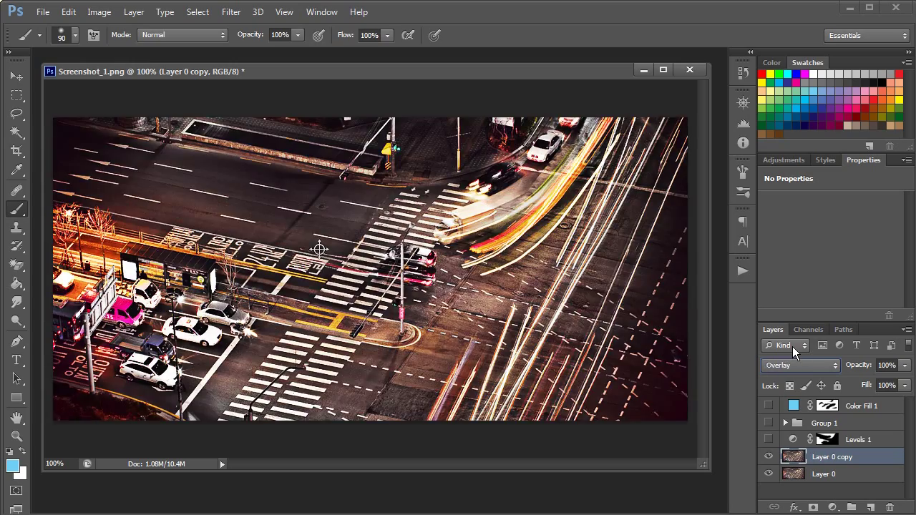
key(shift+minus)
key(shift+minus)
key(shift+minus)
key(shift+minus)
key(shift+minus)
key(shift+minus)
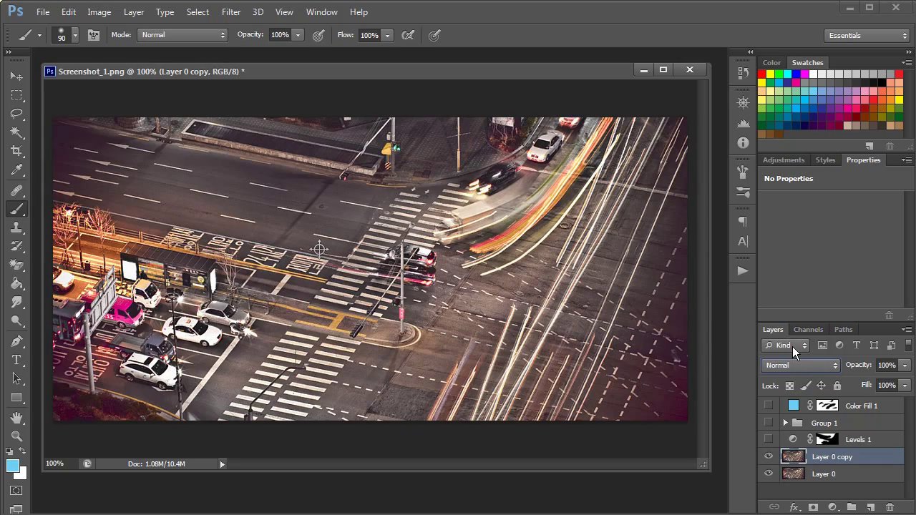
Cycle forward through the blend modes from Normal and set Layer 0 copy to Vivid Light
key(shift+plus)
key(shift+plus)
key(shift+plus)
key(shift+plus)
key(shift+plus)
key(shift+plus)
key(shift+plus)
key(shift+plus)
key(Down)
key(Down)
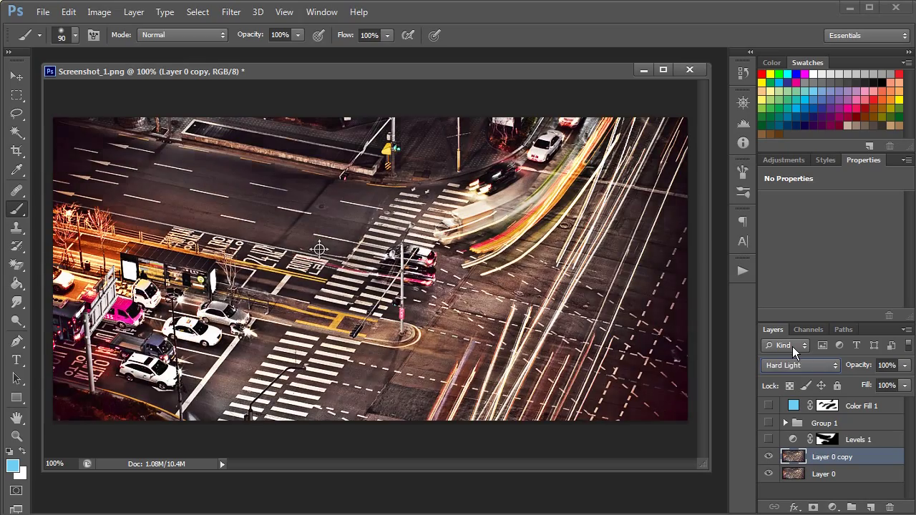
key(Down)
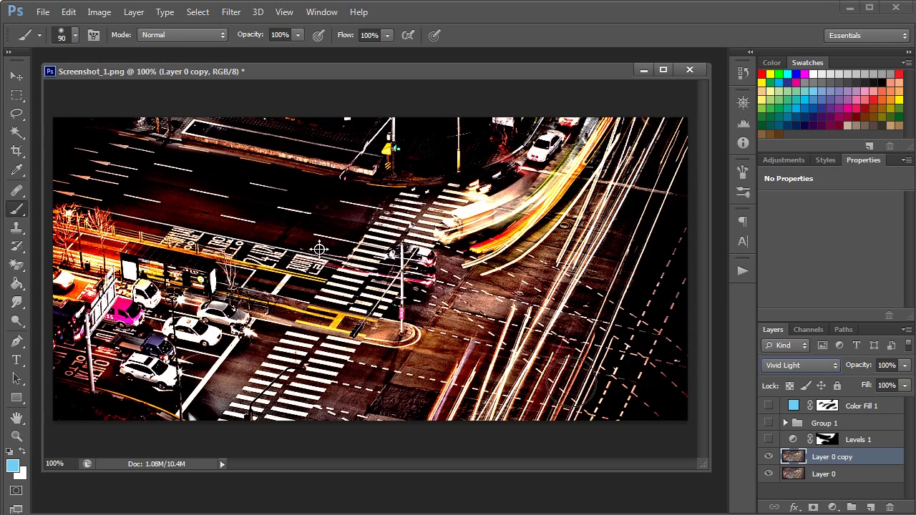
click(787, 366)
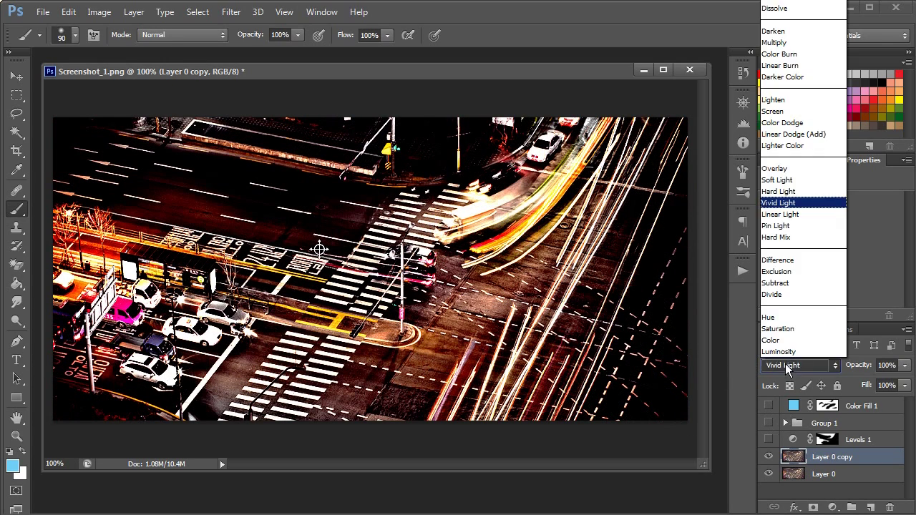
click(792, 365)
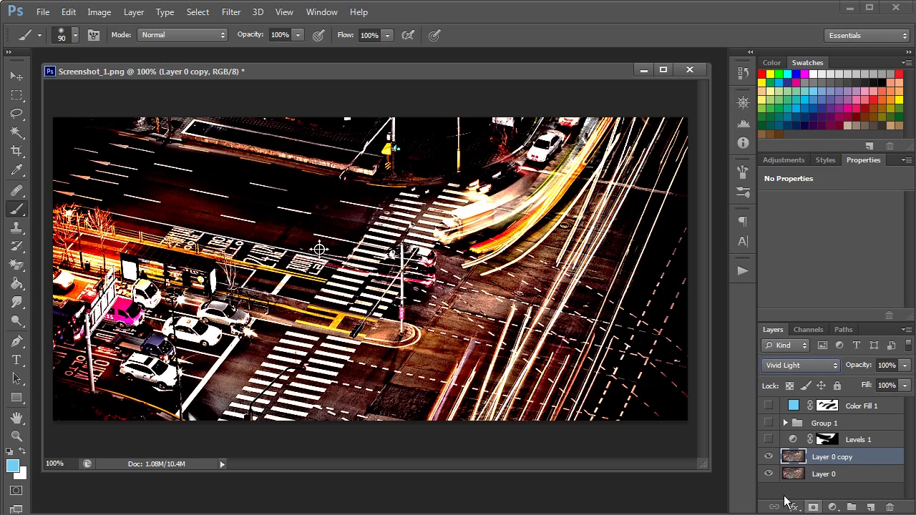
Add a layer mask to Layer 0 copy and paint it black over the open road areas and crosswalks with the 90 px brush
click(814, 507)
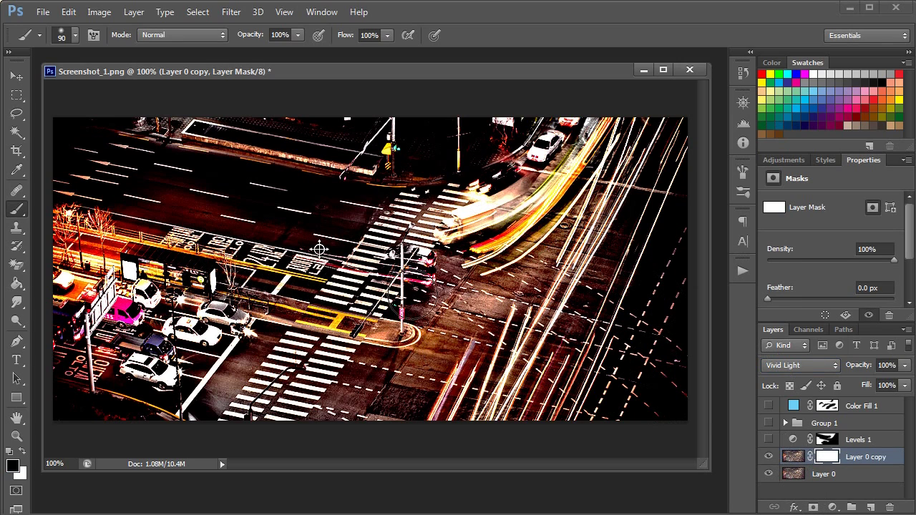
mouse_move(451, 297)
mouse_down()
mouse_move(533, 277)
mouse_move(611, 221)
mouse_move(653, 121)
mouse_move(538, 291)
mouse_move(647, 158)
mouse_move(652, 245)
mouse_move(686, 316)
mouse_move(669, 379)
mouse_move(694, 131)
mouse_move(679, 381)
mouse_move(651, 399)
mouse_move(678, 393)
mouse_move(664, 302)
mouse_move(544, 406)
mouse_move(504, 421)
mouse_move(519, 412)
mouse_move(471, 429)
mouse_move(467, 384)
mouse_move(448, 393)
mouse_move(460, 366)
mouse_move(393, 421)
mouse_move(341, 409)
mouse_move(366, 378)
mouse_move(276, 360)
mouse_move(245, 425)
mouse_up()
mouse_move(429, 289)
mouse_down()
mouse_move(407, 294)
mouse_move(219, 229)
mouse_move(325, 224)
mouse_move(279, 219)
mouse_move(292, 249)
mouse_move(193, 207)
mouse_move(255, 209)
mouse_move(108, 170)
mouse_move(63, 143)
mouse_move(102, 145)
mouse_move(315, 209)
mouse_move(391, 223)
mouse_move(413, 213)
mouse_move(178, 202)
mouse_move(64, 179)
mouse_move(262, 211)
mouse_up()
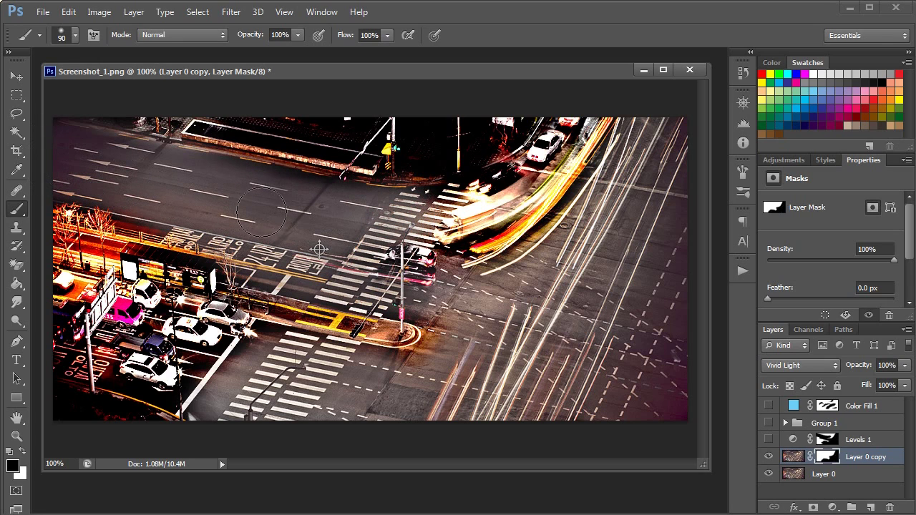
mouse_move(393, 218)
mouse_down()
mouse_move(448, 192)
mouse_move(265, 227)
mouse_up()
drag(176, 212, 159, 211)
mouse_move(322, 263)
mouse_down()
mouse_move(354, 265)
mouse_move(411, 315)
mouse_move(533, 275)
mouse_move(556, 252)
mouse_move(521, 255)
mouse_up()
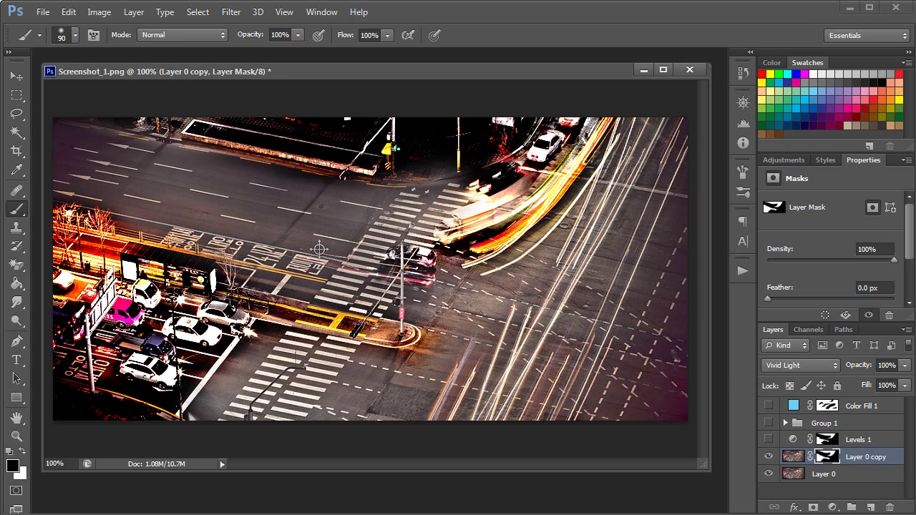